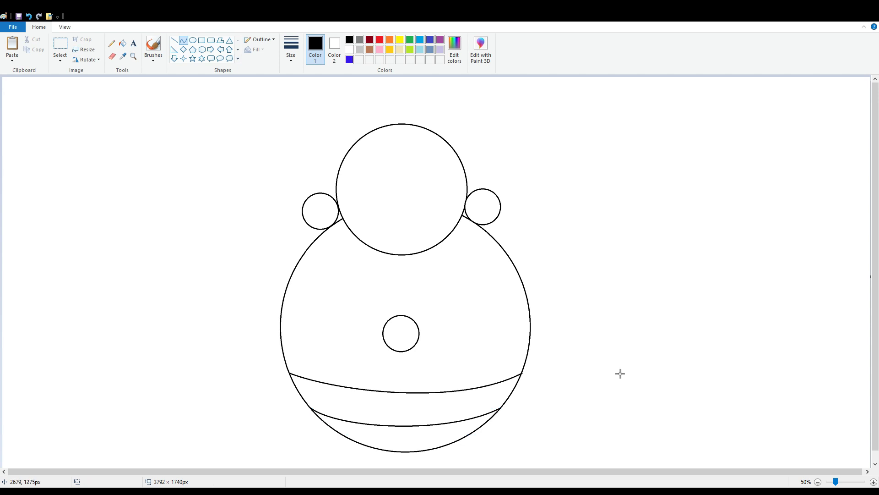
# - Draw two solid black circular eyes about 55 px wide, side by side in the head circle
pyautogui.click(193, 40)
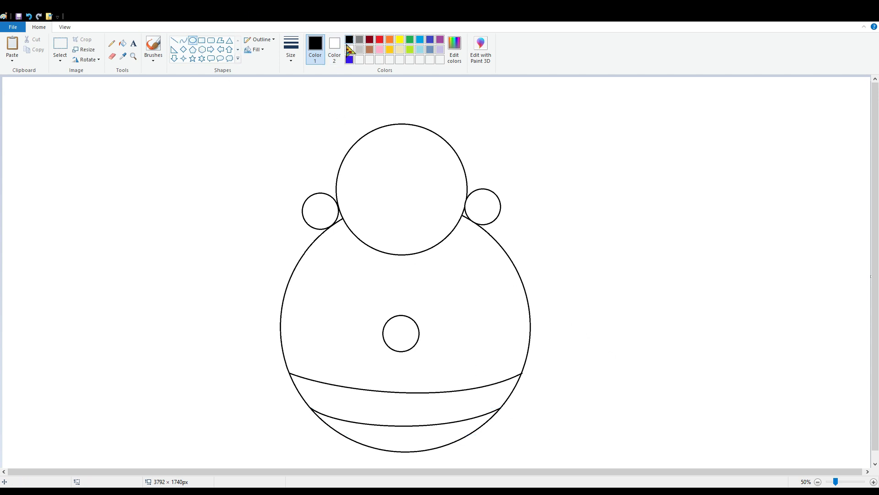
pyautogui.click(334, 48)
pyautogui.click(349, 39)
pyautogui.moveTo(368, 168); pyautogui.dragTo(428, 195)
pyautogui.click(425, 173)
pyautogui.hotkey('ctrl', 'z')
pyautogui.click(417, 174)
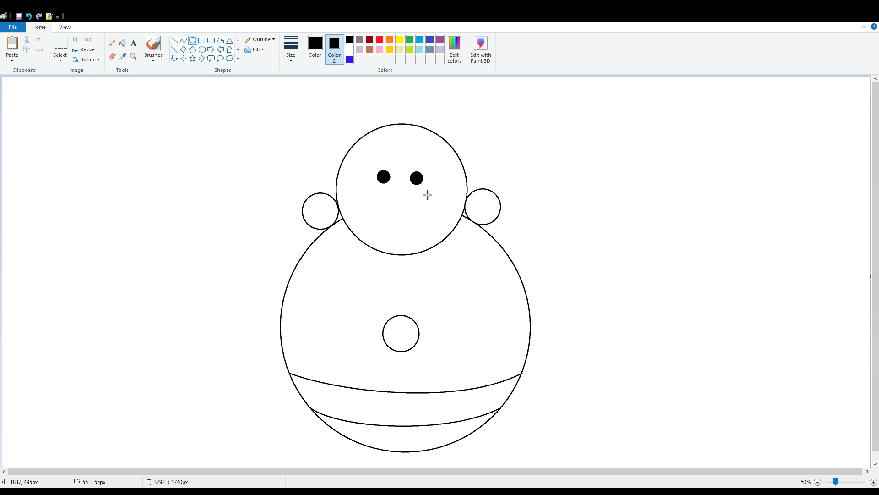
pyautogui.click(443, 171)
# - Add one larger and one smaller white round highlight inside each black eye
pyautogui.click(347, 49)
pyautogui.moveTo(385, 178); pyautogui.dragTo(415, 178)
pyautogui.click(874, 482)
pyautogui.moveTo(365, 472); pyautogui.dragTo(640, 474)
pyautogui.hotkey('ctrl', 'z')
pyautogui.hotkey('ctrl', 'z')
pyautogui.click(856, 481)
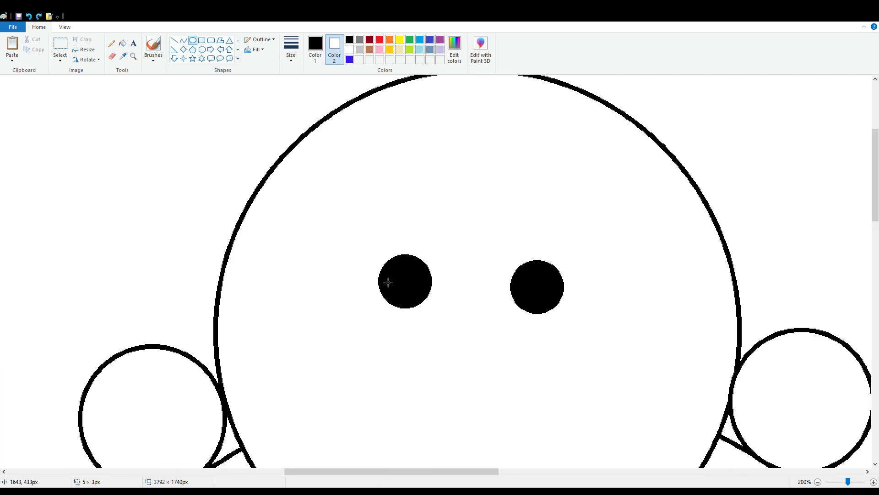
pyautogui.moveTo(387, 282); pyautogui.dragTo(406, 293)
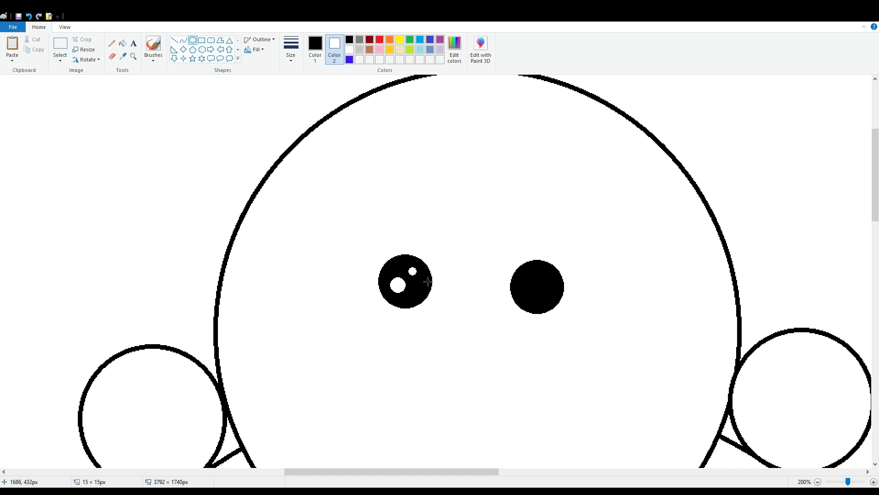
pyautogui.moveTo(522, 285); pyautogui.dragTo(543, 307)
# - Draw a black curved smile about 305 px wide below the eyes, with a short curved tick at each end
pyautogui.scroll(-4, 568, 293)
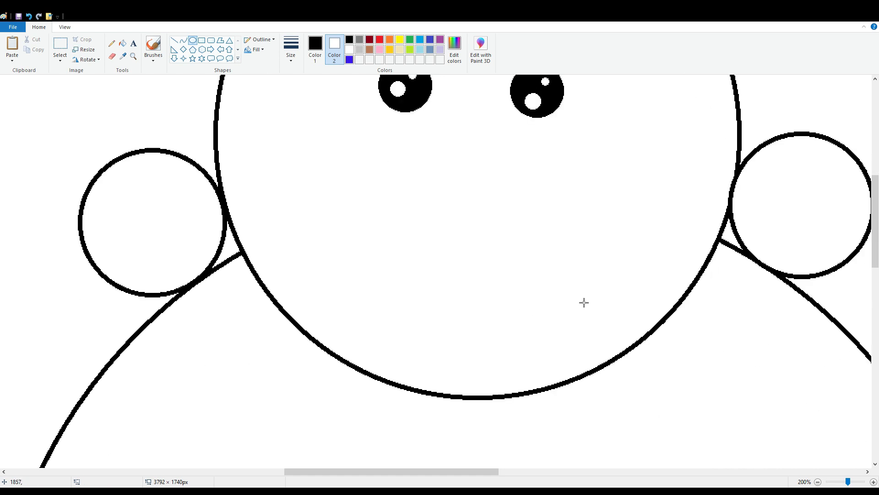
pyautogui.click(183, 41)
pyautogui.click(315, 46)
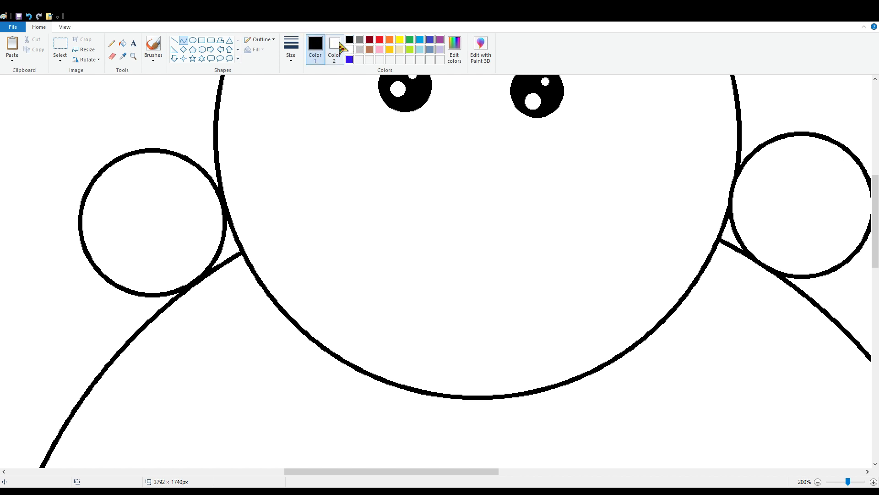
pyautogui.moveTo(333, 235); pyautogui.dragTo(636, 308)
pyautogui.moveTo(428, 309); pyautogui.dragTo(397, 329)
pyautogui.moveTo(566, 321); pyautogui.dragTo(576, 335)
pyautogui.moveTo(636, 285); pyautogui.dragTo(610, 285)
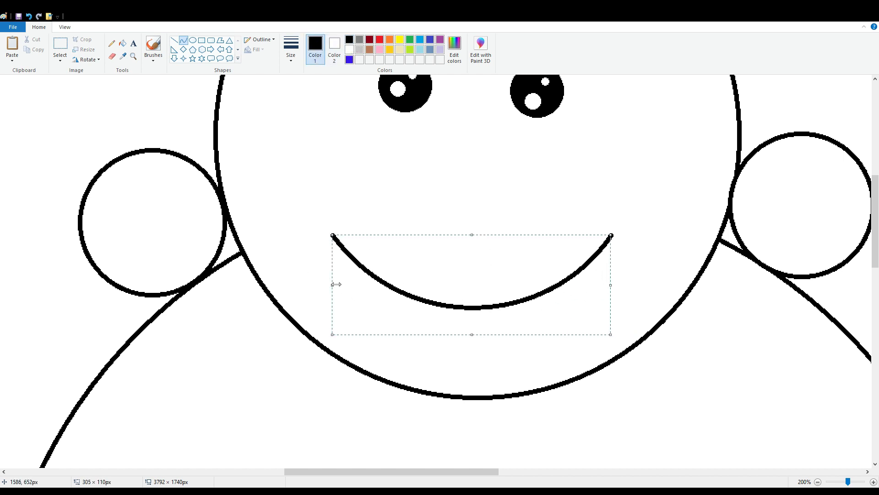
pyautogui.moveTo(332, 284); pyautogui.dragTo(336, 283)
pyautogui.click(666, 218)
pyautogui.moveTo(597, 233)
pyautogui.mouseDown()
pyautogui.moveTo(617, 252)
pyautogui.moveTo(616, 233)
pyautogui.mouseUp()
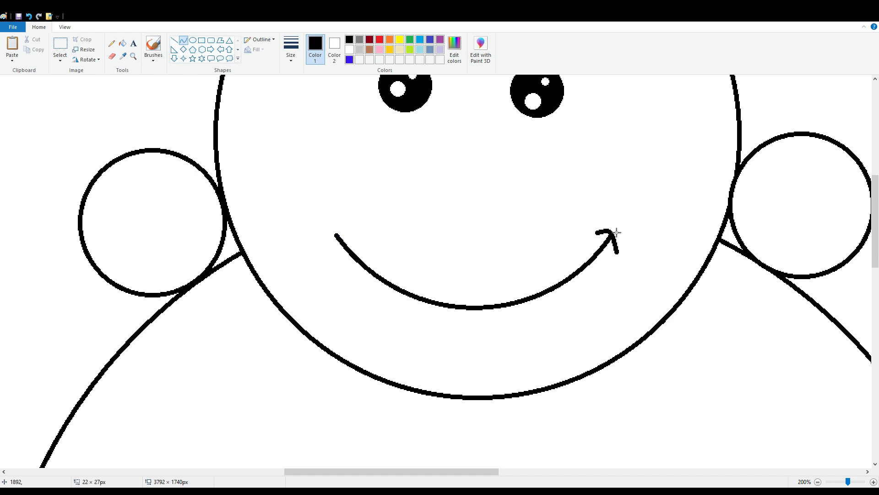
pyautogui.moveTo(336, 241)
pyautogui.mouseDown()
pyautogui.moveTo(359, 225)
pyautogui.moveTo(336, 225)
pyautogui.moveTo(331, 240)
pyautogui.mouseUp()
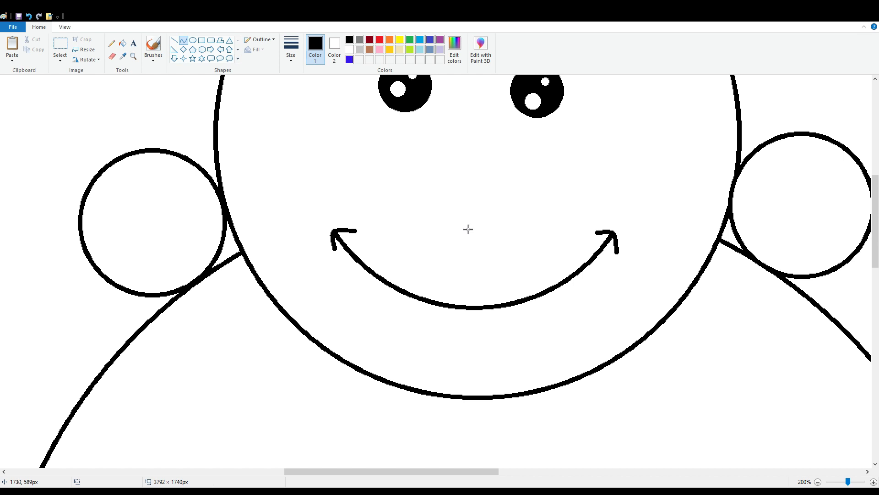
# - Draw a wavy curve across the top of the head to mark off a small hair patch
pyautogui.scroll(5, 468, 229)
pyautogui.moveTo(380, 193)
pyautogui.mouseDown()
pyautogui.moveTo(550, 181)
pyautogui.moveTo(420, 226)
pyautogui.moveTo(545, 191)
pyautogui.moveTo(430, 195)
pyautogui.mouseUp()
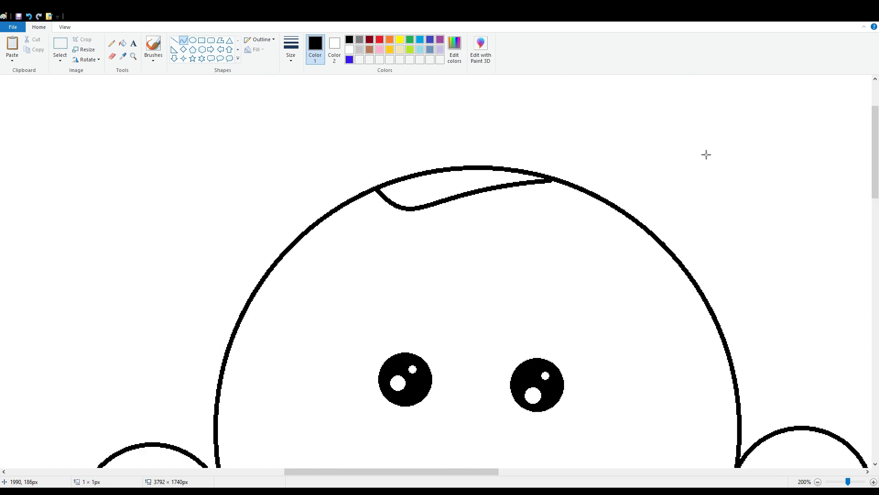
pyautogui.click(818, 482)
pyautogui.click(818, 481)
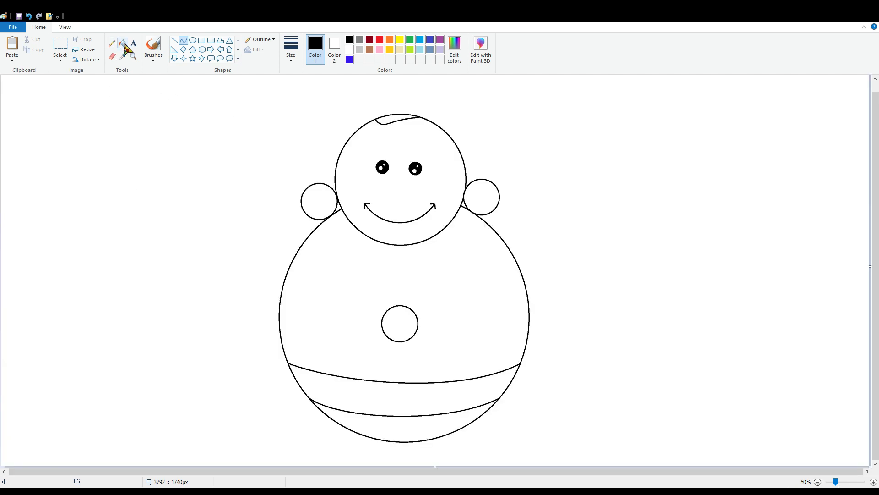
# - Fill the two small circles beside the head with gold
pyautogui.click(122, 43)
pyautogui.click(390, 49)
pyautogui.click(321, 202)
pyautogui.click(489, 205)
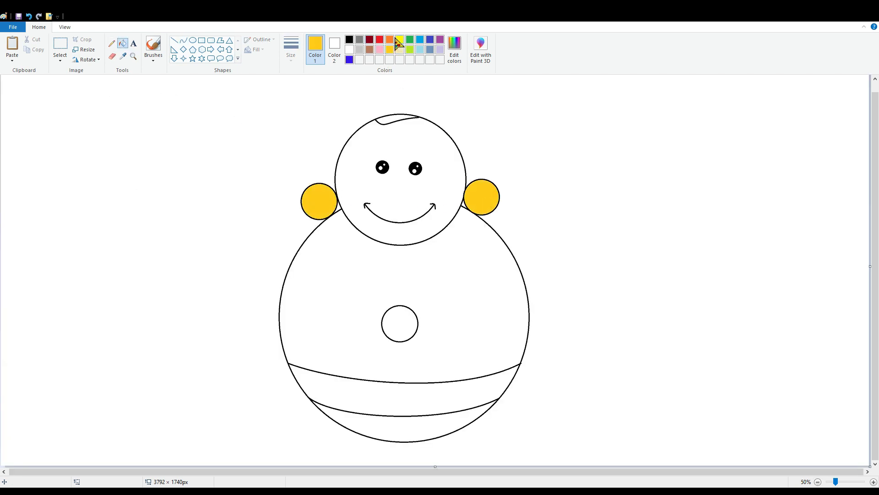
# - Fill the head with orange and the upper body with yellow
pyautogui.click(390, 39)
pyautogui.click(454, 205)
pyautogui.click(400, 40)
pyautogui.click(460, 275)
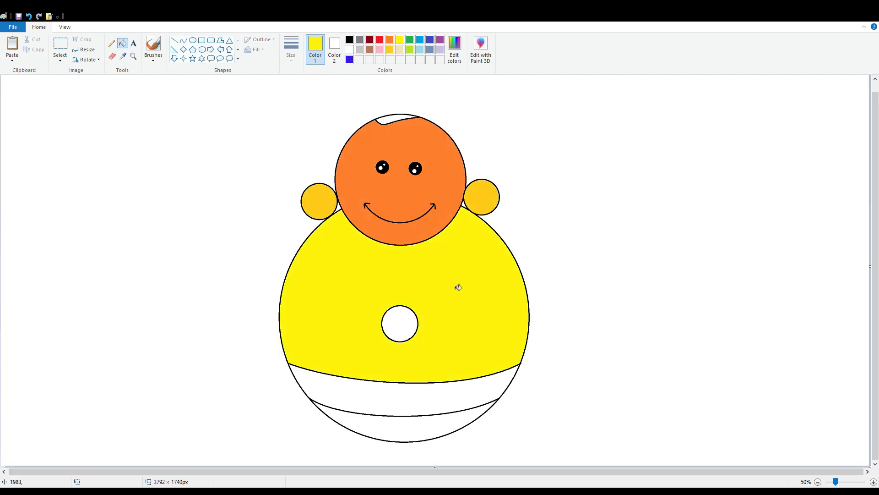
# - Fill the head and the upper body with red
pyautogui.click(379, 39)
pyautogui.click(439, 194)
pyautogui.click(452, 298)
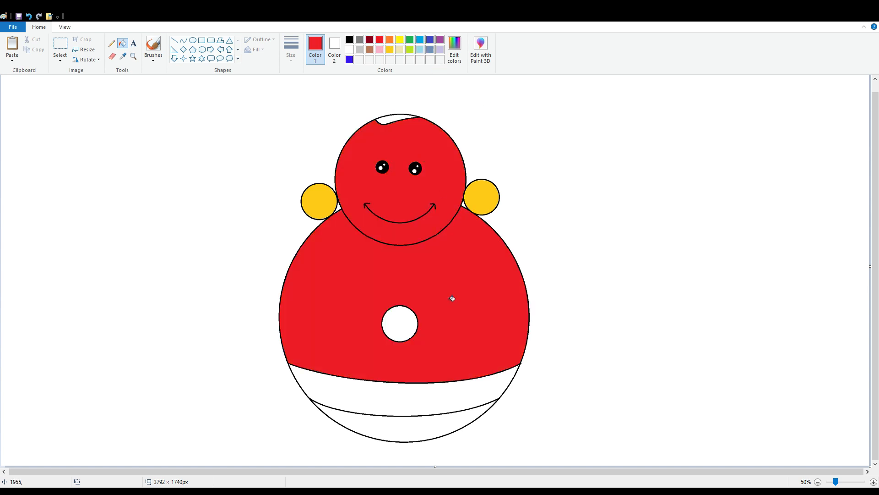
# - Fill the two side circles, hair patch, belly circle and upper band with yellow, and the lowest body section with red
pyautogui.click(399, 39)
pyautogui.click(494, 193)
pyautogui.click(323, 217)
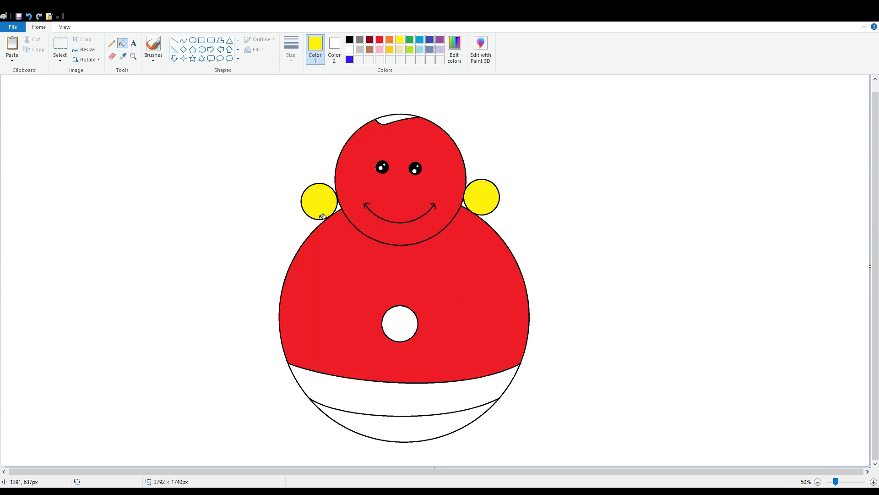
pyautogui.click(390, 122)
pyautogui.click(412, 327)
pyautogui.click(407, 399)
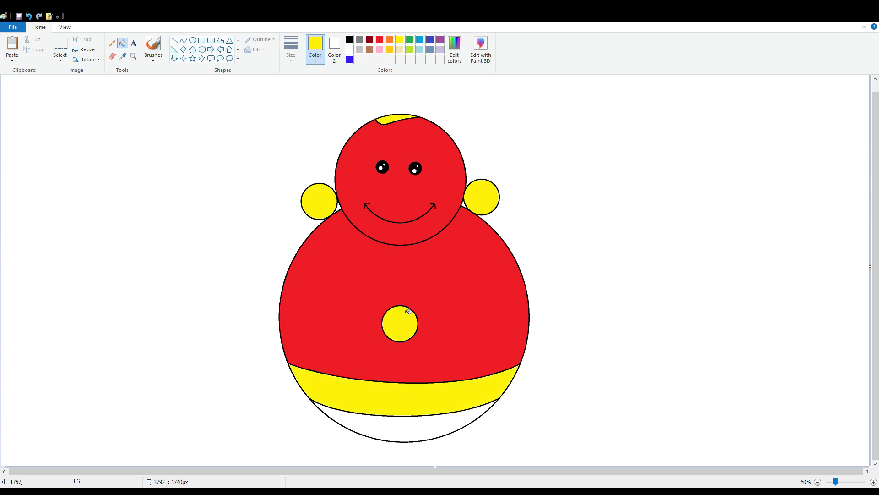
pyautogui.click(380, 40)
pyautogui.click(424, 425)
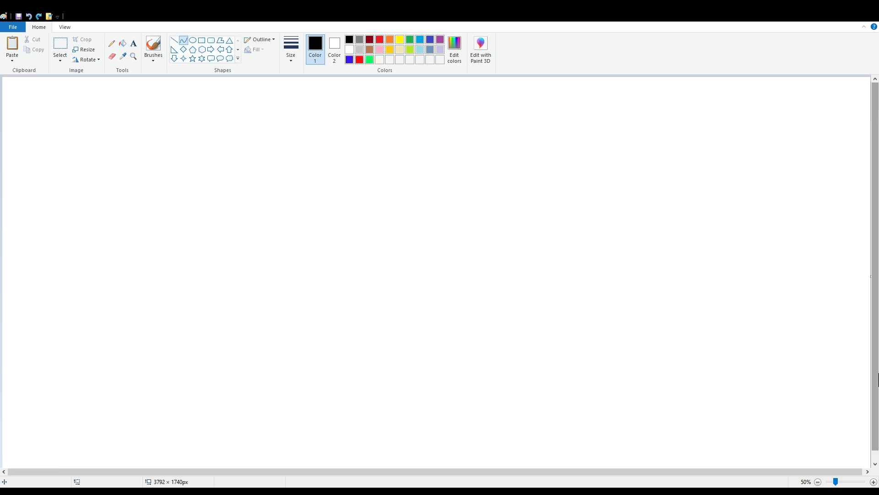
# - Draw a tilted four-sided kite outline with straight black lines on the blank canvas
pyautogui.click(174, 40)
pyautogui.moveTo(171, 177)
pyautogui.mouseDown()
pyautogui.moveTo(180, 254)
pyautogui.moveTo(257, 263)
pyautogui.moveTo(202, 183)
pyautogui.moveTo(238, 182)
pyautogui.moveTo(259, 263)
pyautogui.moveTo(268, 264)
pyautogui.mouseUp()
pyautogui.click(300, 174)
pyautogui.click(300, 247)
pyautogui.click(28, 16)
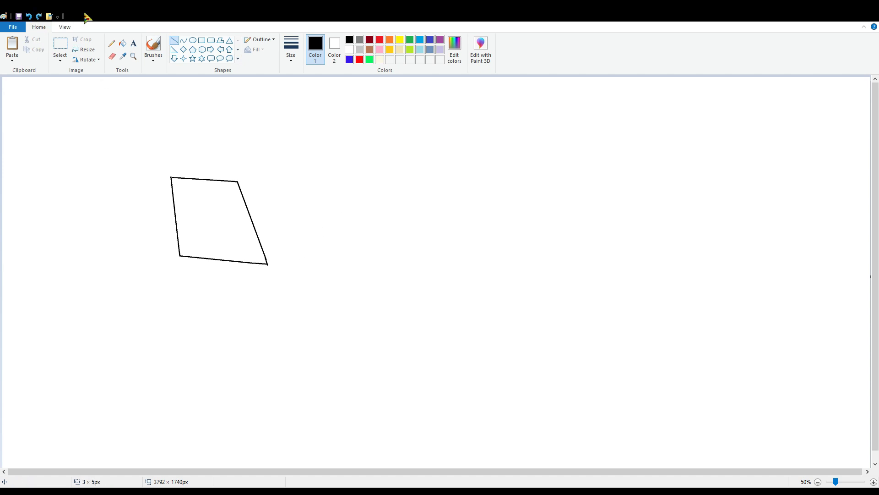
# - Draw two straight diagonals connecting the opposite corners of the kite
pyautogui.moveTo(179, 255)
pyautogui.mouseDown()
pyautogui.moveTo(229, 206)
pyautogui.moveTo(237, 182)
pyautogui.mouseUp()
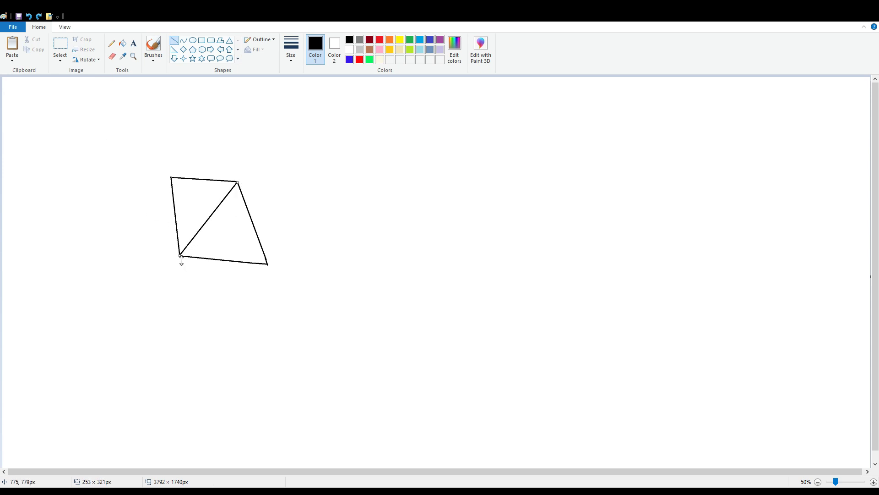
pyautogui.click(190, 223)
pyautogui.keyDown('ctrl'); pyautogui.scroll(1, 835, 454); pyautogui.keyUp('ctrl')
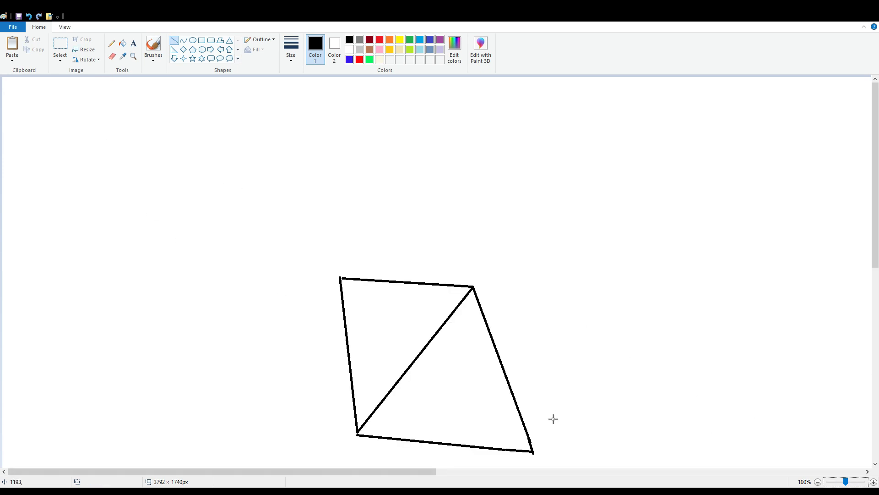
pyautogui.scroll(-3, 454, 328)
pyautogui.moveTo(355, 240); pyautogui.dragTo(360, 242)
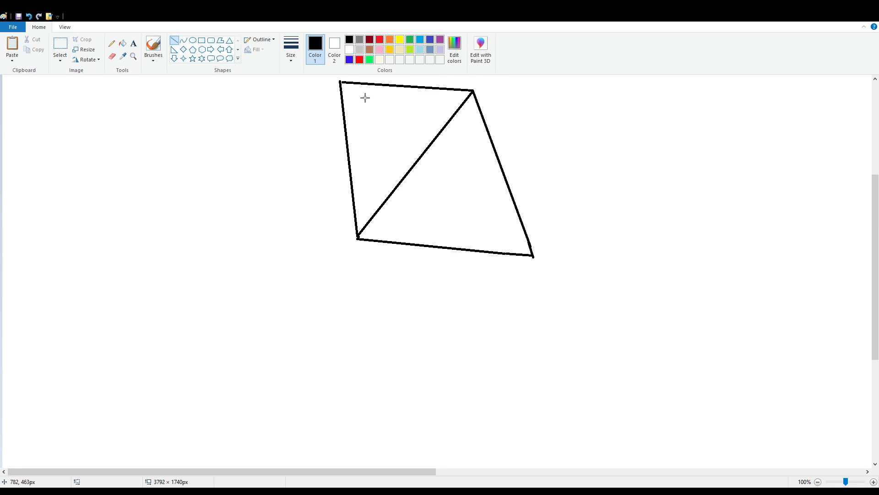
pyautogui.moveTo(341, 82); pyautogui.dragTo(537, 259)
pyautogui.click(652, 241)
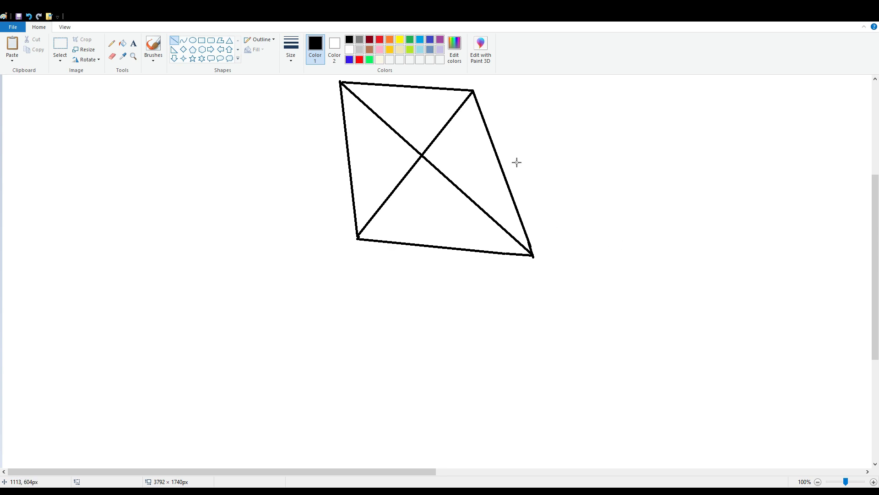
# - Draw a wavy, closed tail ribbon with curves, running down and left from the kite's lower left corner
pyautogui.click(184, 41)
pyautogui.moveTo(360, 240); pyautogui.dragTo(307, 288)
pyautogui.click(297, 262)
pyautogui.click(350, 276)
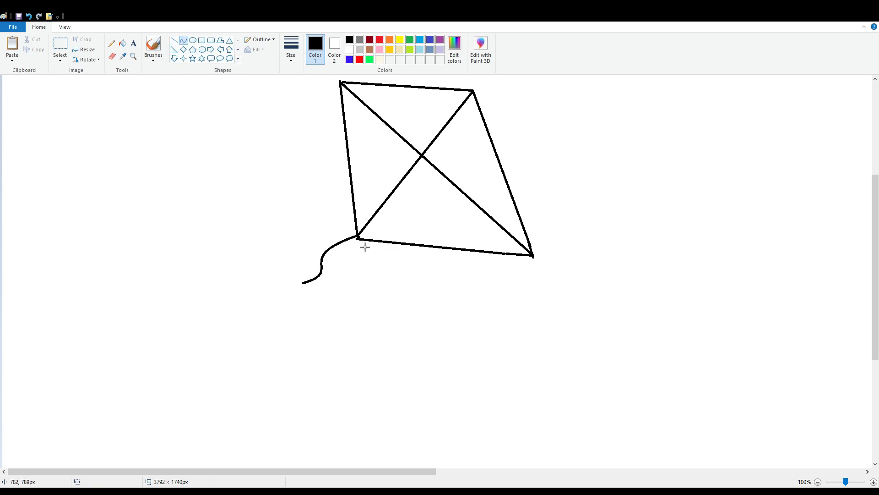
pyautogui.moveTo(365, 246); pyautogui.dragTo(320, 295)
pyautogui.moveTo(346, 261); pyautogui.dragTo(311, 291)
pyautogui.click(396, 238)
pyautogui.click(307, 294)
# - Draw a second wavy ribbon hanging straight down from the kite's lower left corner and close its end
pyautogui.moveTo(359, 240); pyautogui.dragTo(349, 298)
pyautogui.click(353, 276)
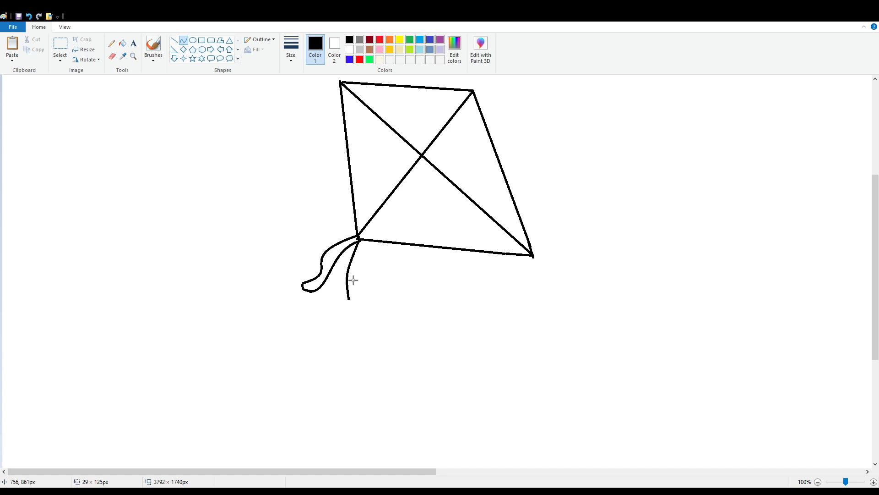
pyautogui.click(353, 259)
pyautogui.moveTo(367, 240); pyautogui.dragTo(371, 295)
pyautogui.click(360, 267)
pyautogui.click(382, 282)
pyautogui.click(361, 303)
pyautogui.click(361, 304)
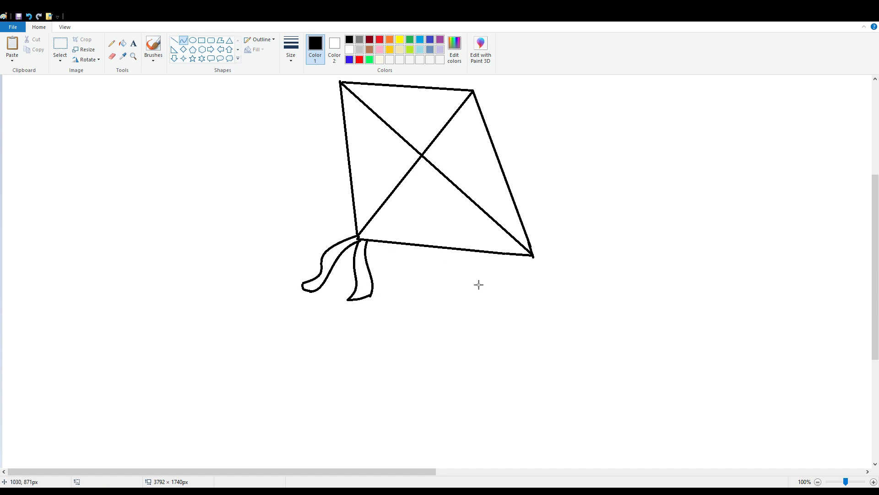
# - Copy the two tail ribbons with a free-form selection and place a pasted duplicate above and to the right of the kite
pyautogui.scroll(4, 789, 396)
pyautogui.scroll(-4, 340, 215)
pyautogui.click(62, 62)
pyautogui.click(95, 93)
pyautogui.moveTo(277, 273)
pyautogui.mouseDown()
pyautogui.moveTo(351, 244)
pyautogui.moveTo(343, 344)
pyautogui.moveTo(276, 275)
pyautogui.mouseUp()
pyautogui.click(35, 49)
pyautogui.click(12, 45)
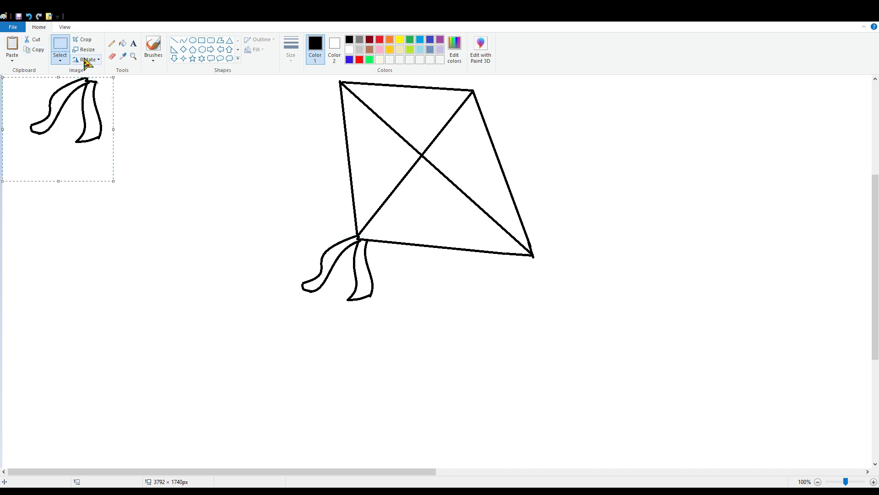
pyautogui.scroll(4, 173, 186)
pyautogui.moveTo(19, 286); pyautogui.dragTo(552, 218)
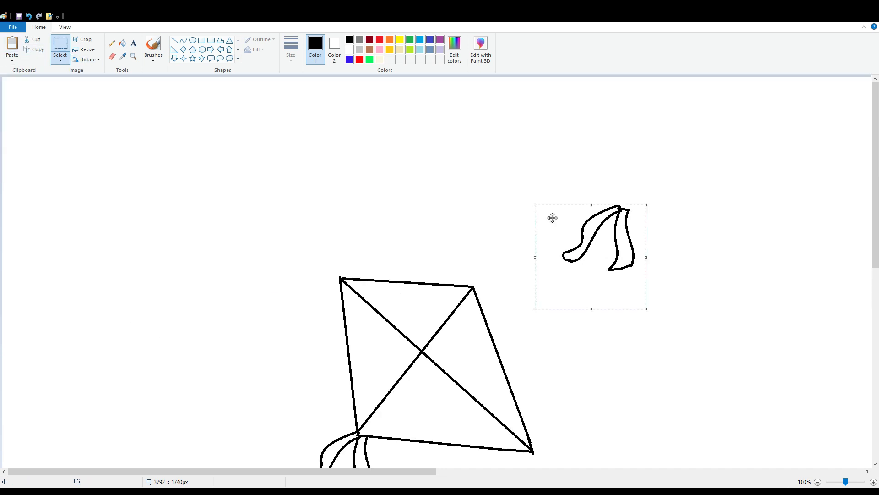
# - Make the pasted ribbons' selection transparent, rotate them 180° and attach them to the kite's upper right corner
pyautogui.click(67, 59)
pyautogui.click(83, 143)
pyautogui.moveTo(605, 259); pyautogui.dragTo(457, 335)
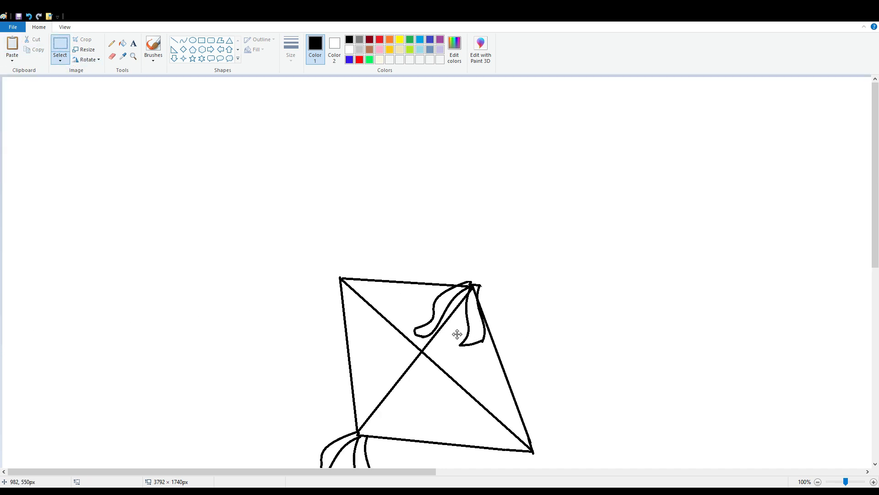
pyautogui.click(87, 60)
pyautogui.click(100, 93)
pyautogui.moveTo(458, 298); pyautogui.dragTo(506, 245)
pyautogui.click(651, 249)
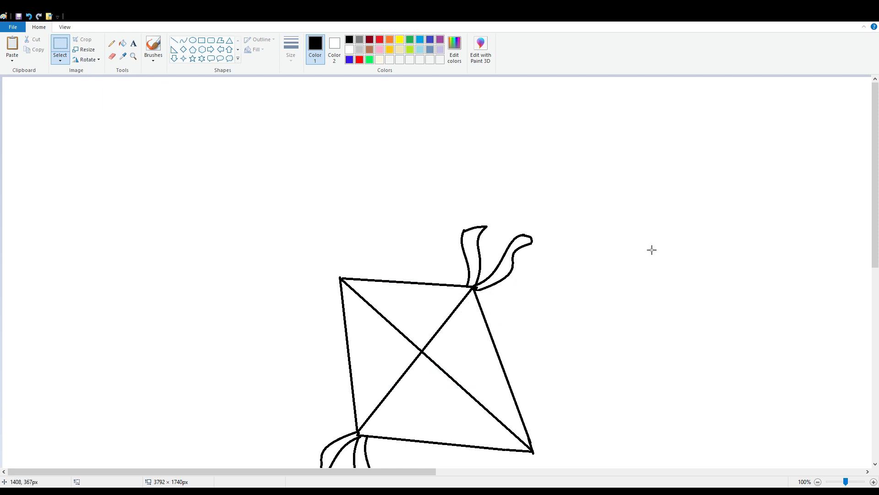
# - Draw a thicker, long S-shaped string from the kite's lower right corner and stretch it out to the right
pyautogui.scroll(-4, 613, 178)
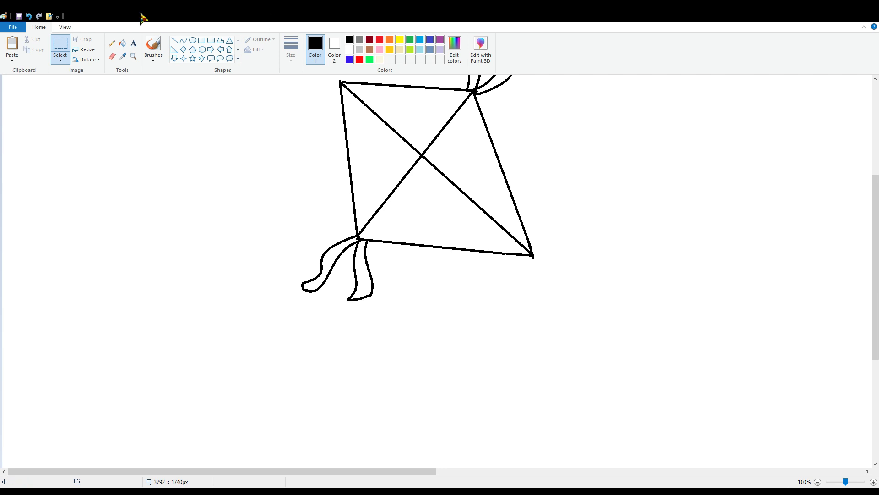
pyautogui.click(184, 41)
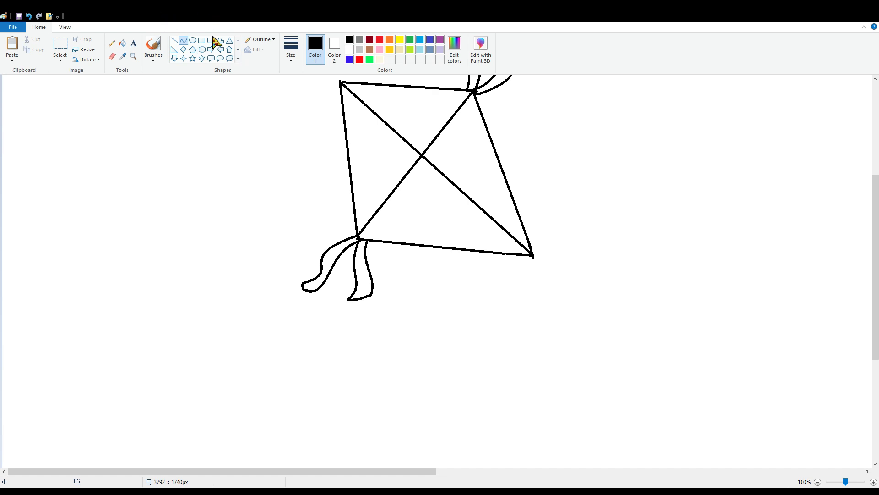
pyautogui.moveTo(533, 256); pyautogui.dragTo(876, 435)
pyautogui.moveTo(320, 471); pyautogui.dragTo(550, 471)
pyautogui.scroll(-3, 56, 298)
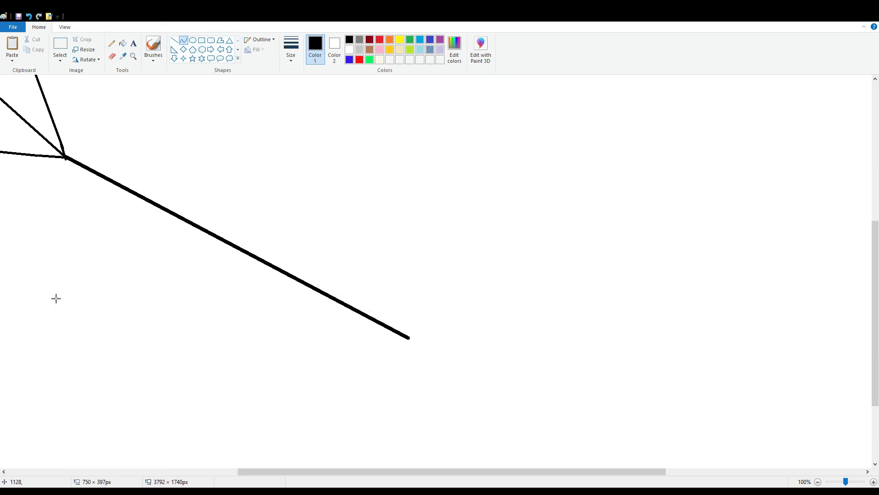
pyautogui.moveTo(121, 206); pyautogui.dragTo(476, 217)
pyautogui.moveTo(473, 247)
pyautogui.mouseDown()
pyautogui.moveTo(733, 320)
pyautogui.moveTo(483, 260)
pyautogui.mouseUp()
pyautogui.click(450, 145)
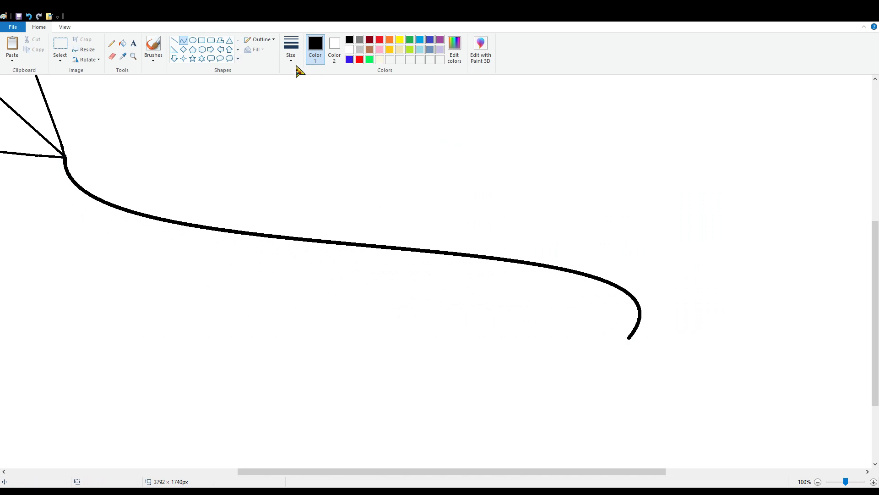
# - Draw a small rounded triangular bow loop with curves on top of the string near the kite
pyautogui.moveTo(126, 202)
pyautogui.mouseDown()
pyautogui.moveTo(134, 183)
pyautogui.moveTo(136, 216)
pyautogui.moveTo(124, 208)
pyautogui.mouseUp()
pyautogui.click(123, 186)
pyautogui.click(124, 186)
pyautogui.click(140, 174)
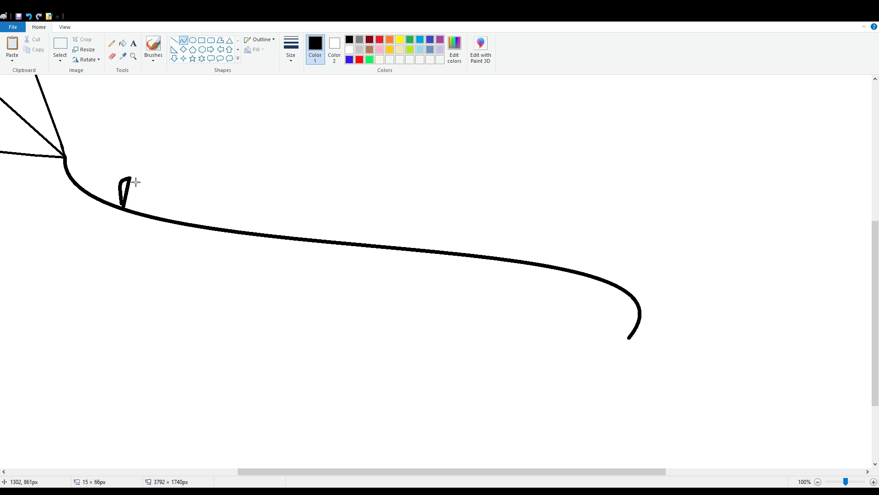
pyautogui.click(152, 181)
pyautogui.click(155, 184)
pyautogui.click(214, 169)
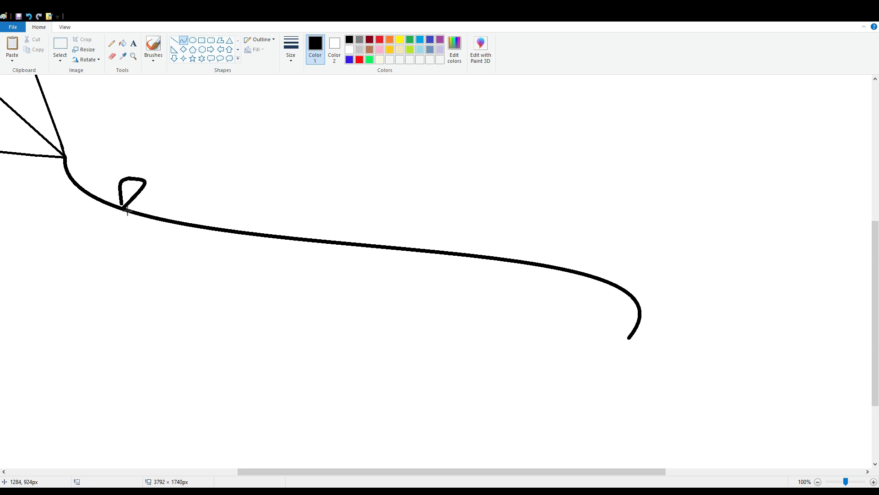
# - Complete the first bow with a loop below the string and draw a second two-loop bow farther along it
pyautogui.moveTo(121, 216)
pyautogui.mouseDown()
pyautogui.moveTo(112, 236)
pyautogui.moveTo(122, 209)
pyautogui.mouseUp()
pyautogui.click(97, 231)
pyautogui.click(126, 236)
pyautogui.click(126, 237)
pyautogui.click(210, 200)
pyautogui.moveTo(231, 230)
pyautogui.mouseDown()
pyautogui.moveTo(250, 207)
pyautogui.moveTo(236, 214)
pyautogui.moveTo(263, 214)
pyautogui.moveTo(232, 229)
pyautogui.moveTo(228, 249)
pyautogui.moveTo(221, 241)
pyautogui.moveTo(216, 255)
pyautogui.moveTo(220, 236)
pyautogui.moveTo(231, 257)
pyautogui.moveTo(240, 253)
pyautogui.moveTo(234, 261)
pyautogui.mouseUp()
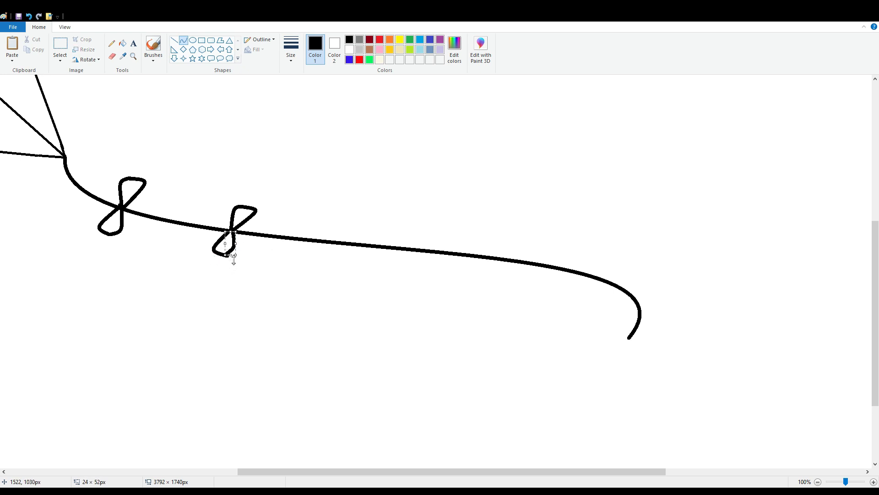
# - Draw three more two-loop bows with curves, spaced evenly along the rest of the string
pyautogui.click(347, 237)
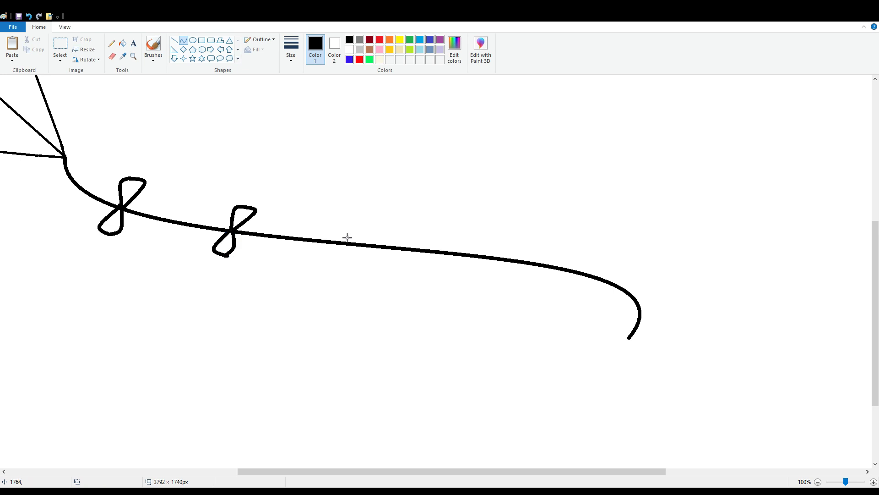
pyautogui.moveTo(351, 245)
pyautogui.mouseDown()
pyautogui.moveTo(366, 227)
pyautogui.moveTo(362, 250)
pyautogui.moveTo(387, 232)
pyautogui.moveTo(353, 276)
pyautogui.moveTo(342, 269)
pyautogui.moveTo(341, 281)
pyautogui.moveTo(353, 246)
pyautogui.moveTo(362, 276)
pyautogui.mouseUp()
pyautogui.click(390, 232)
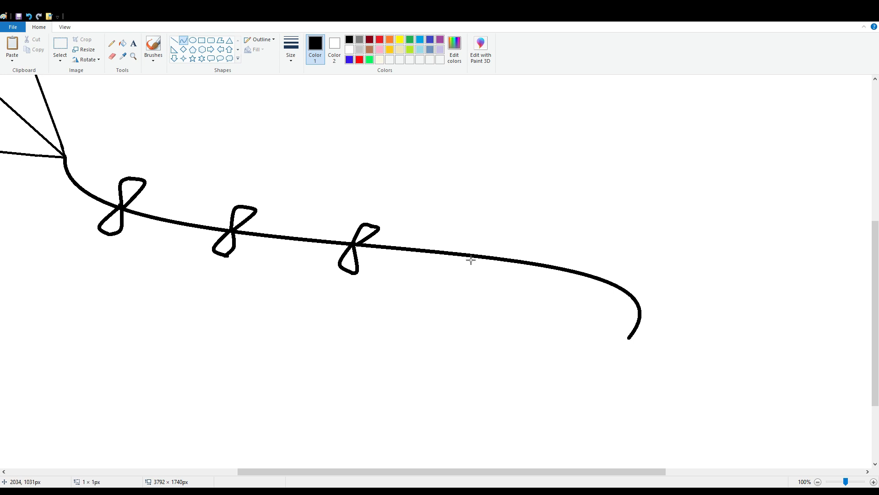
pyautogui.moveTo(466, 255)
pyautogui.mouseDown()
pyautogui.moveTo(479, 234)
pyautogui.moveTo(485, 243)
pyautogui.moveTo(465, 281)
pyautogui.moveTo(446, 287)
pyautogui.moveTo(471, 261)
pyautogui.moveTo(463, 280)
pyautogui.moveTo(471, 272)
pyautogui.moveTo(474, 285)
pyautogui.mouseUp()
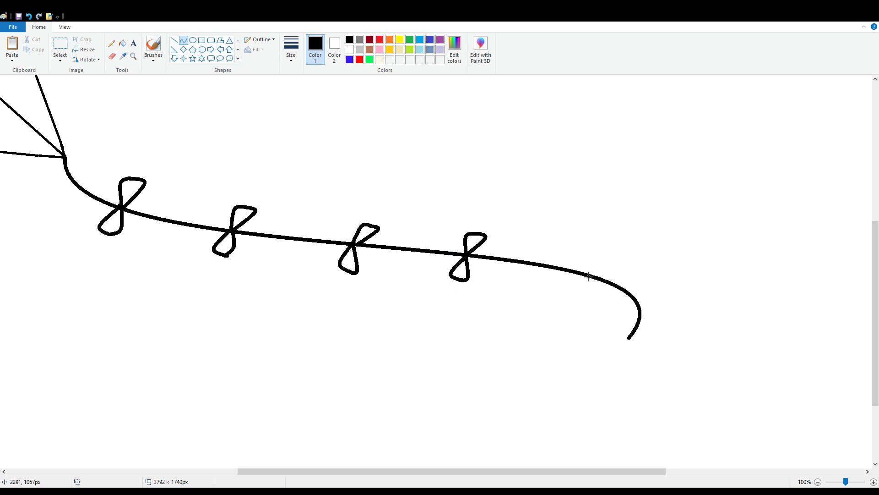
pyautogui.moveTo(599, 277)
pyautogui.mouseDown()
pyautogui.moveTo(624, 260)
pyautogui.moveTo(605, 256)
pyautogui.moveTo(606, 279)
pyautogui.moveTo(641, 265)
pyautogui.moveTo(583, 304)
pyautogui.moveTo(574, 297)
pyautogui.moveTo(595, 294)
pyautogui.moveTo(589, 310)
pyautogui.moveTo(599, 309)
pyautogui.mouseUp()
pyautogui.click(620, 304)
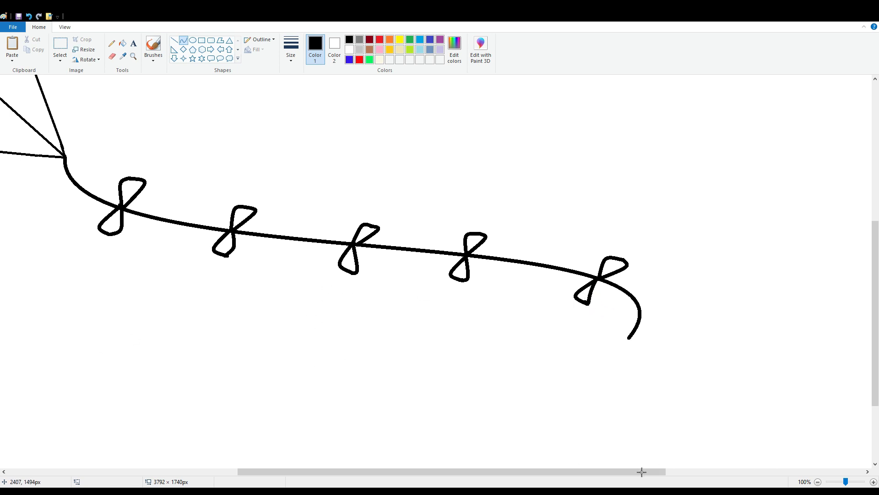
# - Fill all four sections of the kite with the bright custom blue
pyautogui.moveTo(641, 472); pyautogui.dragTo(412, 471)
pyautogui.scroll(4, 426, 415)
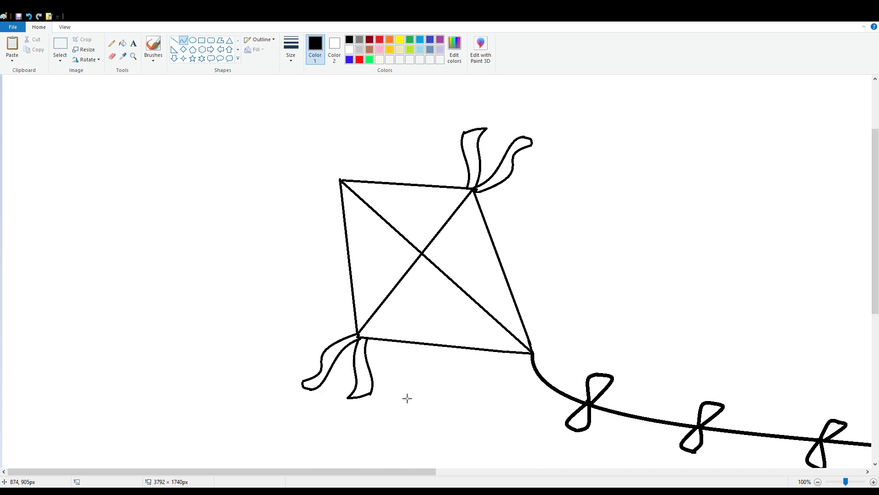
pyautogui.click(123, 43)
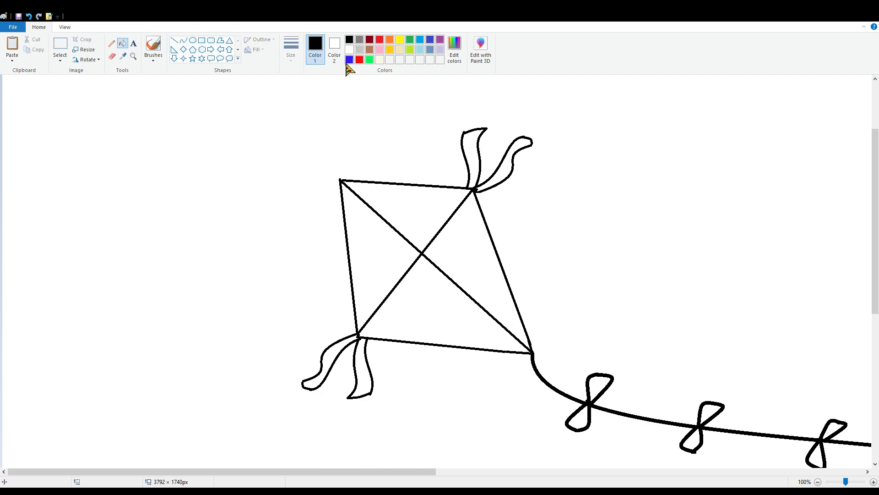
pyautogui.click(349, 59)
pyautogui.click(391, 250)
pyautogui.click(413, 211)
pyautogui.click(485, 300)
pyautogui.click(455, 294)
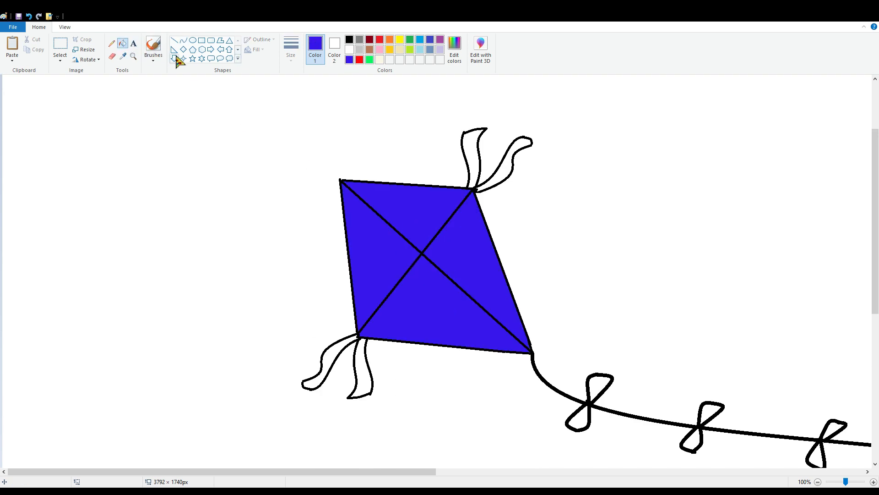
# - Draw a small white four-point star in each of the kite's four sections
pyautogui.click(183, 58)
pyautogui.click(349, 49)
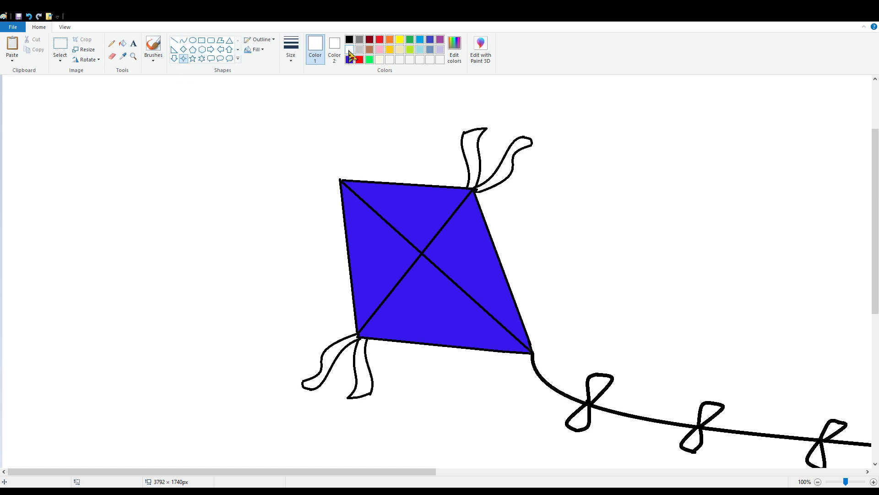
pyautogui.moveTo(368, 245); pyautogui.dragTo(381, 261)
pyautogui.moveTo(428, 308); pyautogui.dragTo(435, 320)
pyautogui.moveTo(479, 259); pyautogui.dragTo(487, 272)
pyautogui.moveTo(425, 208); pyautogui.dragTo(433, 220)
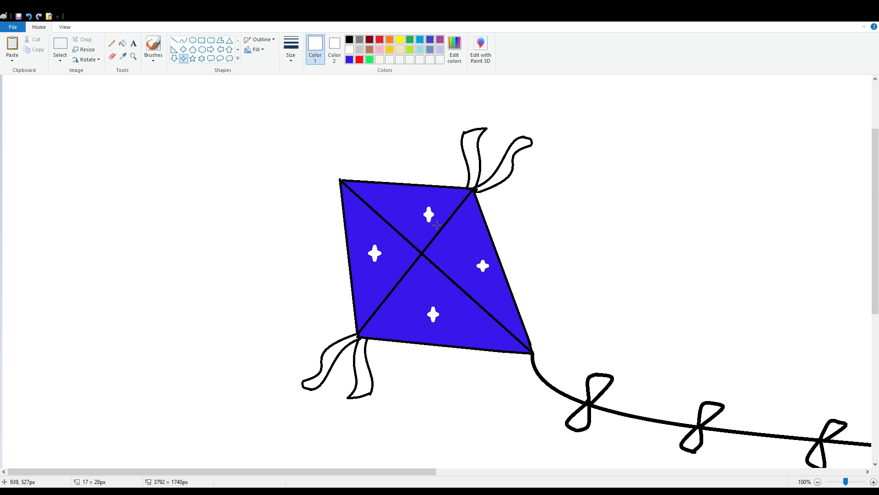
# - Add a small white oval dot to each of the kite's four sections
pyautogui.click(192, 40)
pyautogui.moveTo(364, 284); pyautogui.dragTo(371, 291)
pyautogui.moveTo(499, 301); pyautogui.dragTo(502, 304)
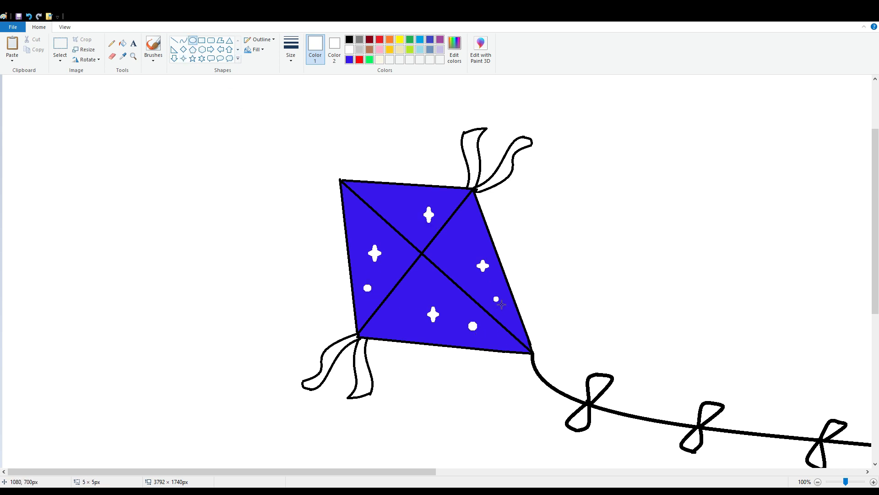
pyautogui.moveTo(411, 227); pyautogui.dragTo(422, 239)
# - Draw a small white five-point star in each of the kite's four sections
pyautogui.click(192, 58)
pyautogui.moveTo(355, 217); pyautogui.dragTo(371, 234)
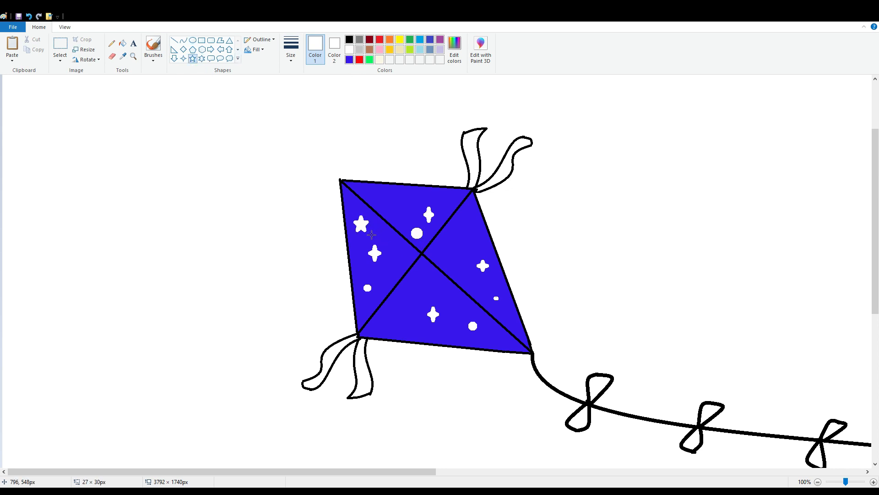
pyautogui.moveTo(394, 193); pyautogui.dragTo(406, 204)
pyautogui.moveTo(397, 300); pyautogui.dragTo(414, 317)
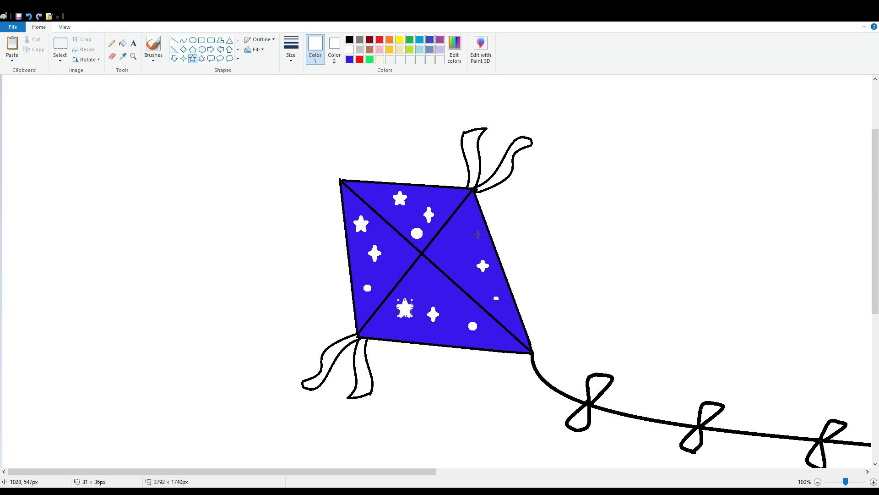
pyautogui.moveTo(462, 225); pyautogui.dragTo(479, 242)
# - Fill the four ribbons at the kite's two side corners with gold
pyautogui.click(122, 43)
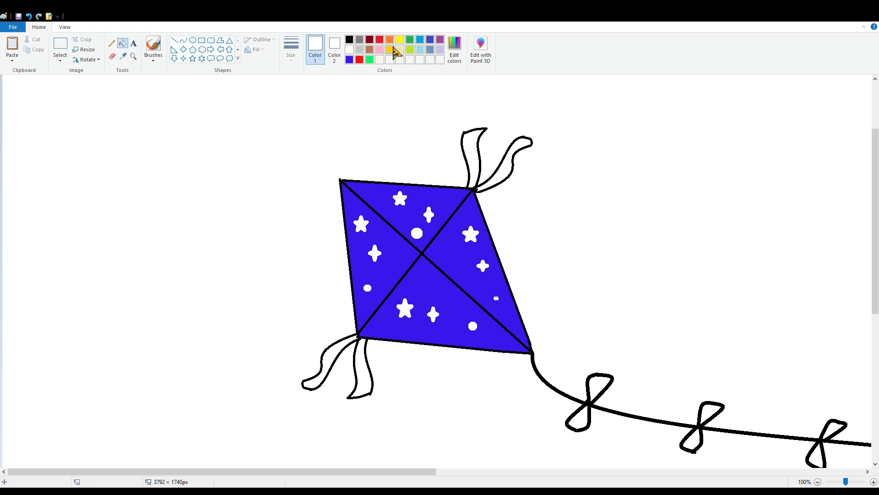
pyautogui.click(392, 49)
pyautogui.click(471, 153)
pyautogui.click(509, 168)
pyautogui.click(328, 361)
pyautogui.click(366, 362)
# - Fill both loops of the bow nearest the kite with red
pyautogui.scroll(-2, 498, 278)
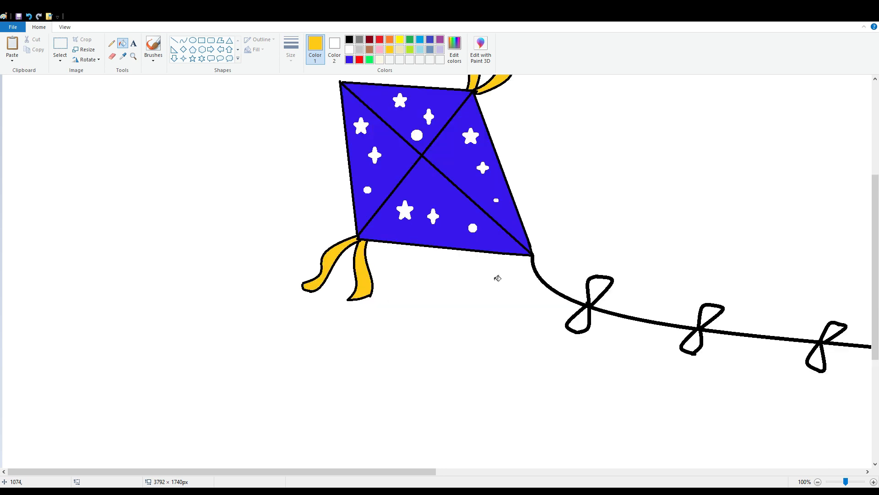
pyautogui.click(380, 40)
pyautogui.click(599, 288)
pyautogui.click(579, 321)
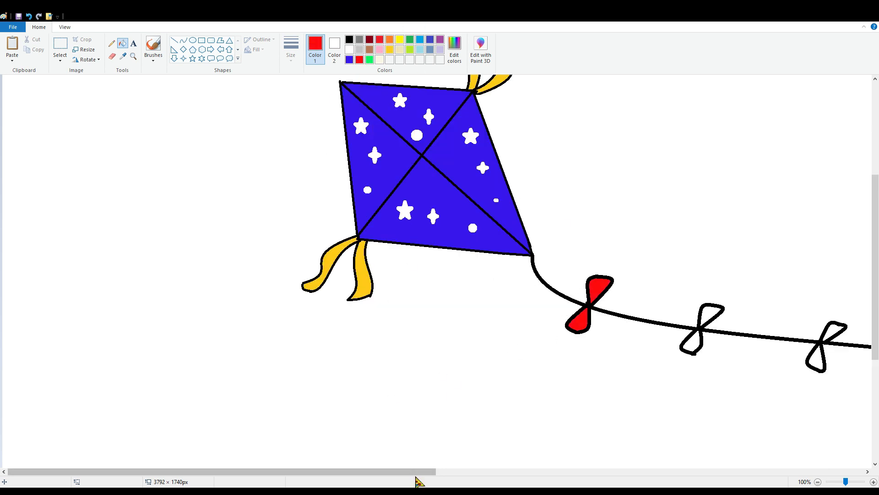
# - Fill the second and third bows and the upper loop of the fourth bow with red
pyautogui.moveTo(417, 472); pyautogui.dragTo(613, 472)
pyautogui.click(310, 313)
pyautogui.click(296, 345)
pyautogui.click(438, 329)
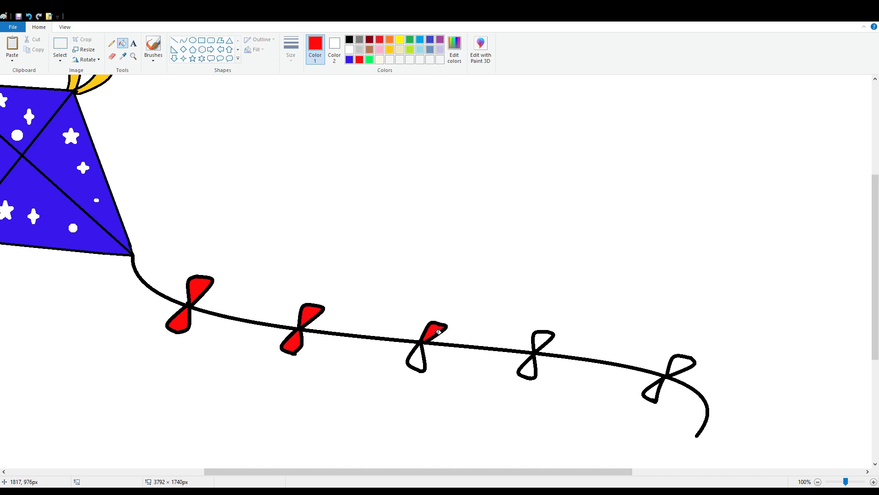
pyautogui.click(417, 357)
pyautogui.click(543, 339)
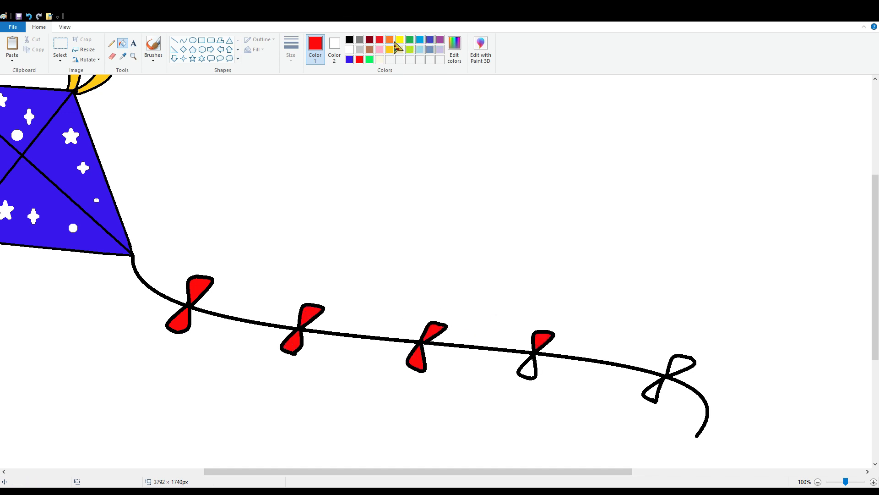
# - Fill the second bow on the string with yellow and the third bow with turquoise blue
pyautogui.click(398, 40)
pyautogui.click(313, 315)
pyautogui.click(292, 344)
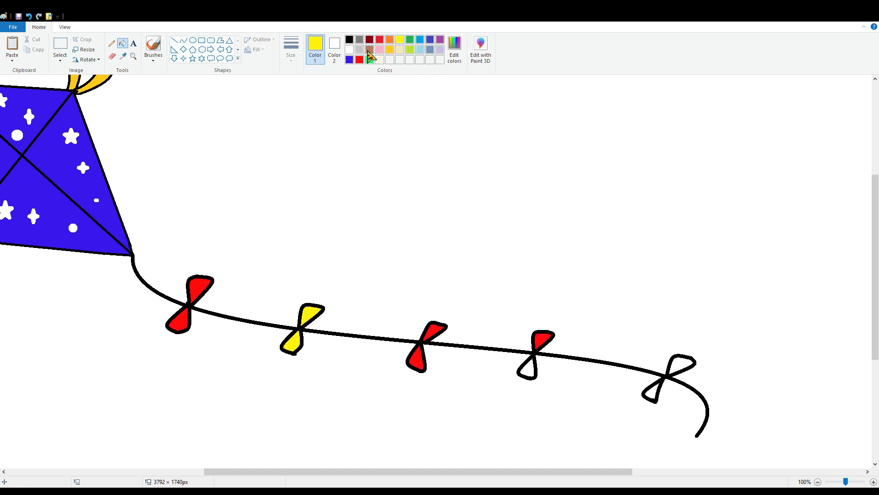
pyautogui.click(420, 39)
pyautogui.click(437, 330)
pyautogui.click(417, 360)
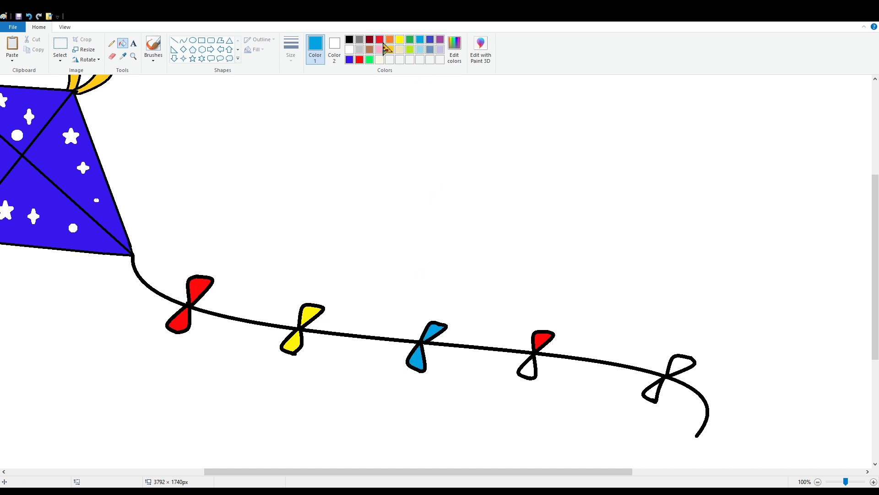
# - Fill the fourth bow on the string with orange and the last bow with pink
pyautogui.click(389, 40)
pyautogui.click(543, 339)
pyautogui.click(527, 368)
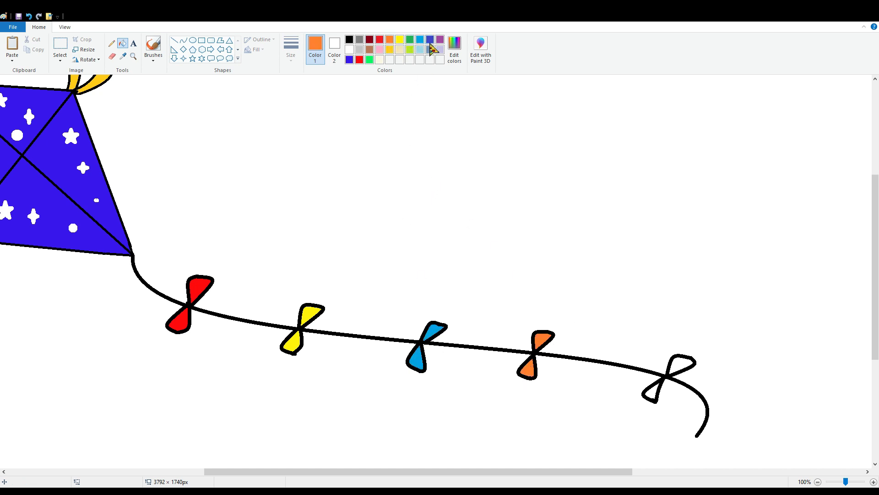
pyautogui.click(419, 39)
pyautogui.click(380, 50)
pyautogui.click(681, 364)
pyautogui.click(654, 393)
# - Select the whole kite with its string and shift it to the right on the canvas
pyautogui.scroll(-3, 671, 384)
pyautogui.click(817, 482)
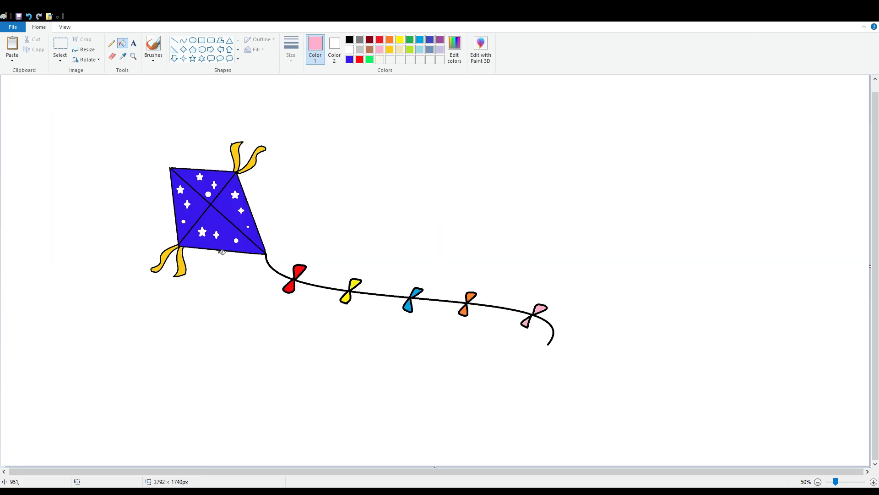
pyautogui.scroll(1, 277, 90)
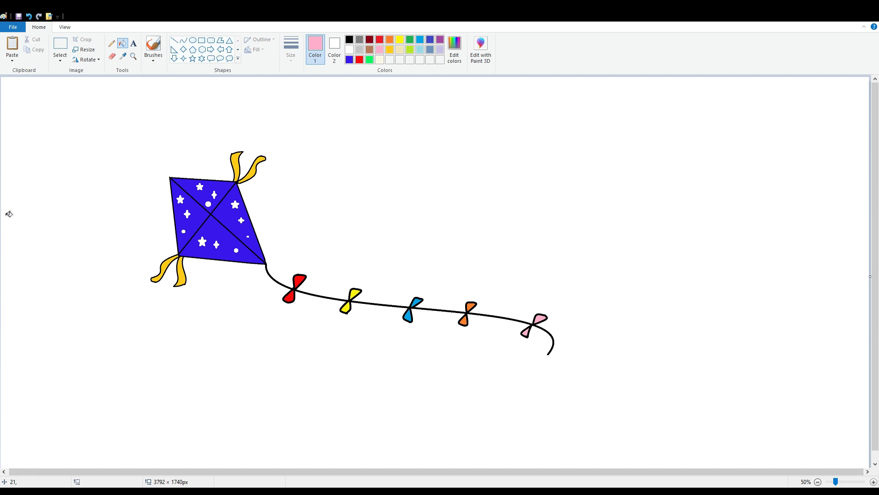
pyautogui.click(60, 46)
pyautogui.moveTo(89, 117); pyautogui.dragTo(568, 410)
pyautogui.moveTo(476, 330); pyautogui.dragTo(552, 340)
pyautogui.click(728, 298)
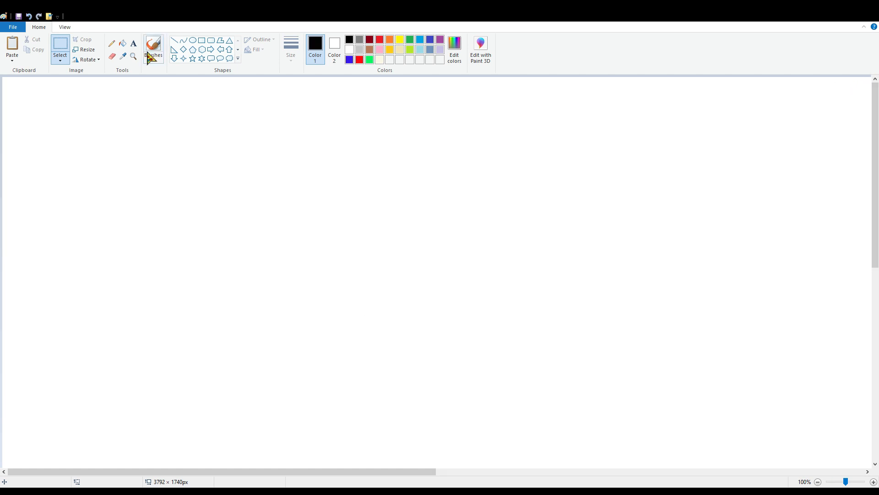
# - Zoom the blank canvas out to 50% and choose the Oval shape
pyautogui.click(818, 482)
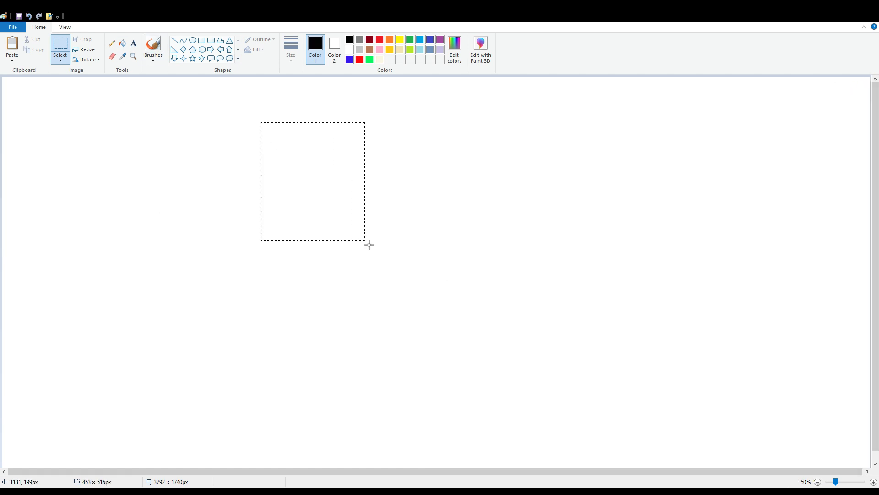
pyautogui.moveTo(369, 245); pyautogui.dragTo(369, 245)
pyautogui.click(193, 40)
pyautogui.moveTo(275, 110); pyautogui.dragTo(455, 283)
pyautogui.moveTo(368, 179); pyautogui.dragTo(377, 194)
pyautogui.hotkey('ctrl', 'z')
# - Draw a large circle about 1007 × 1007 px and move it to the upper part of the canvas
pyautogui.moveTo(277, 133)
pyautogui.mouseDown()
pyautogui.moveTo(416, 316)
pyautogui.moveTo(511, 367)
pyautogui.mouseUp()
pyautogui.moveTo(457, 293); pyautogui.dragTo(414, 247)
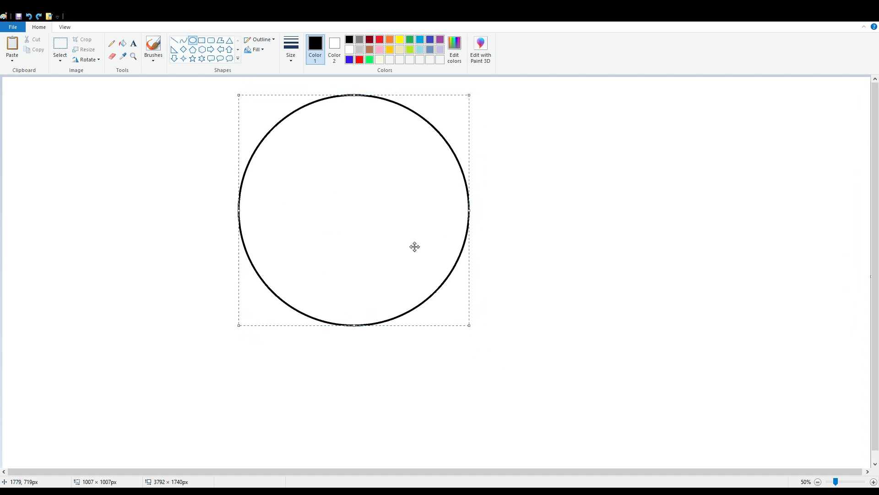
pyautogui.click(525, 210)
pyautogui.moveTo(267, 153)
pyautogui.mouseDown()
pyautogui.moveTo(413, 365)
pyautogui.moveTo(431, 366)
pyautogui.mouseUp()
pyautogui.moveTo(360, 249); pyautogui.dragTo(362, 229)
pyautogui.hotkey('ctrl', 'z')
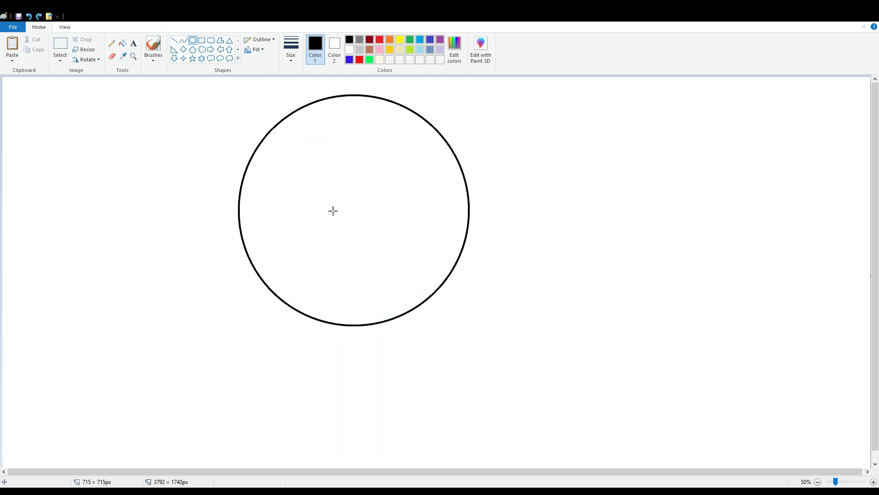
# - Draw a circle about 767 × 767 px inside the large one and nudge it until the two are concentric
pyautogui.moveTo(267, 141); pyautogui.dragTo(442, 368)
pyautogui.moveTo(354, 268); pyautogui.dragTo(354, 253)
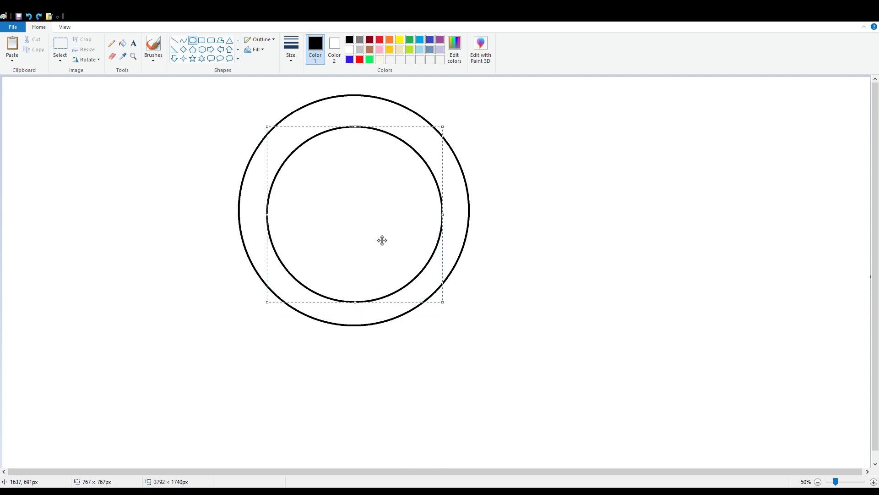
pyautogui.press('Left')
pyautogui.press('Left')
pyautogui.press('Up')
pyautogui.press('Up')
pyautogui.press('Up')
pyautogui.press('Up')
pyautogui.press('Up')
pyautogui.press('Up')
pyautogui.press('Up')
pyautogui.press('Up')
pyautogui.press('Up')
pyautogui.press('Up')
pyautogui.press('Up')
pyautogui.press('Up')
pyautogui.press('Up')
pyautogui.press('Up')
pyautogui.press('Up')
pyautogui.press('Up')
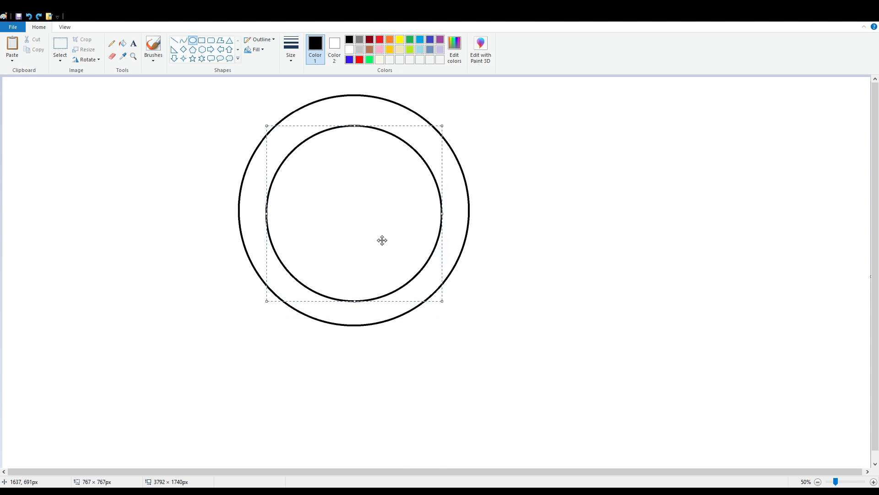
pyautogui.press('Right')
pyautogui.press('Right')
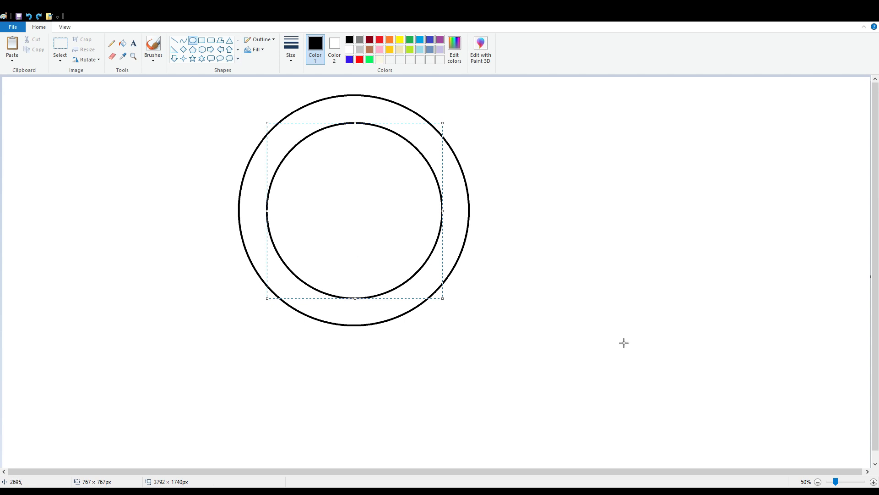
pyautogui.click(565, 249)
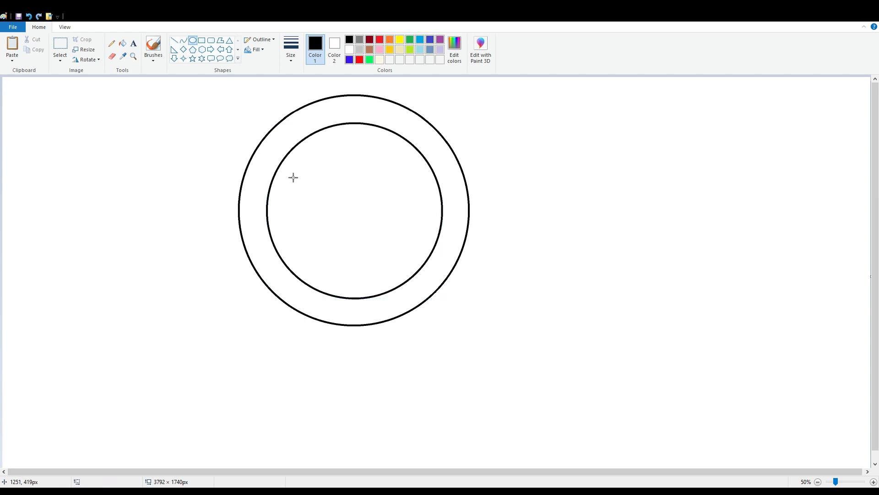
# - Draw a third, slightly smaller circle inside the second one and centre it there
pyautogui.moveTo(293, 177)
pyautogui.mouseDown()
pyautogui.moveTo(447, 371)
pyautogui.moveTo(436, 361)
pyautogui.mouseUp()
pyautogui.moveTo(371, 267); pyautogui.dragTo(365, 233)
pyautogui.press('Right')
pyautogui.press('Right')
pyautogui.click(576, 252)
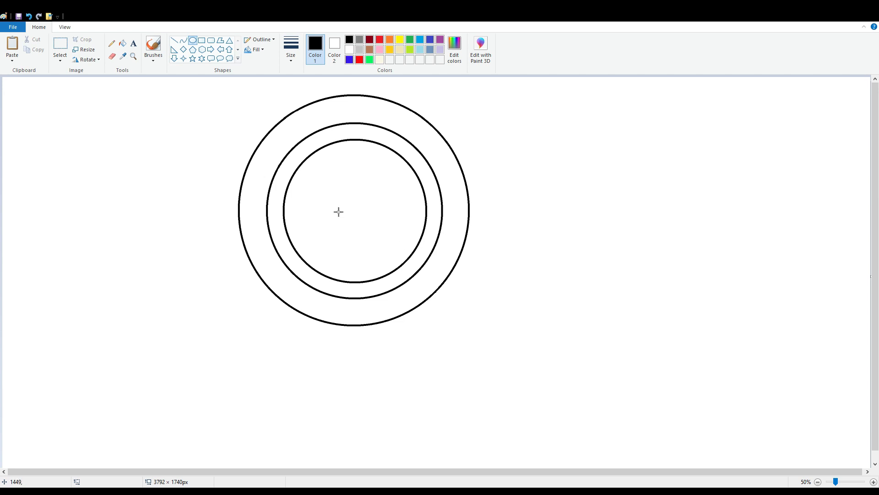
# - Cut away the lower-right arc of the outer circle with rectangular selections, leaving a gap beside its lowest point
pyautogui.click(60, 46)
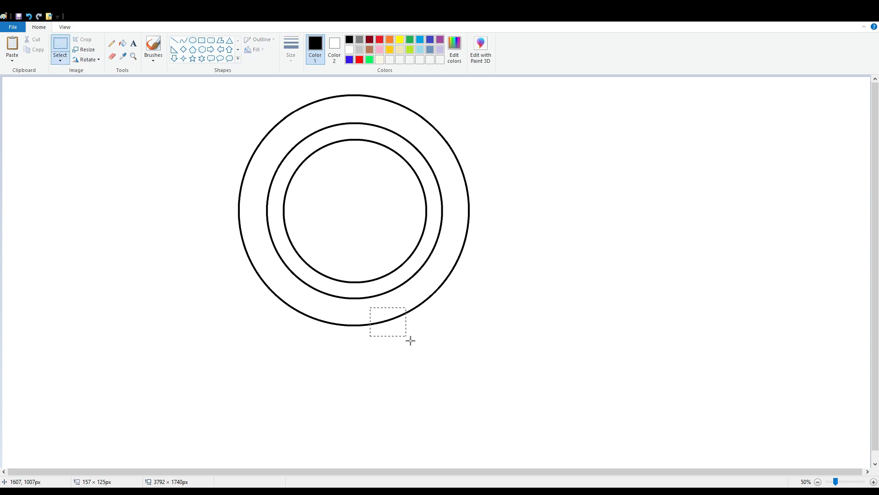
pyautogui.moveTo(403, 332); pyautogui.dragTo(499, 327)
pyautogui.moveTo(363, 312)
pyautogui.mouseDown()
pyautogui.moveTo(415, 353)
pyautogui.moveTo(342, 302)
pyautogui.moveTo(356, 307)
pyautogui.mouseUp()
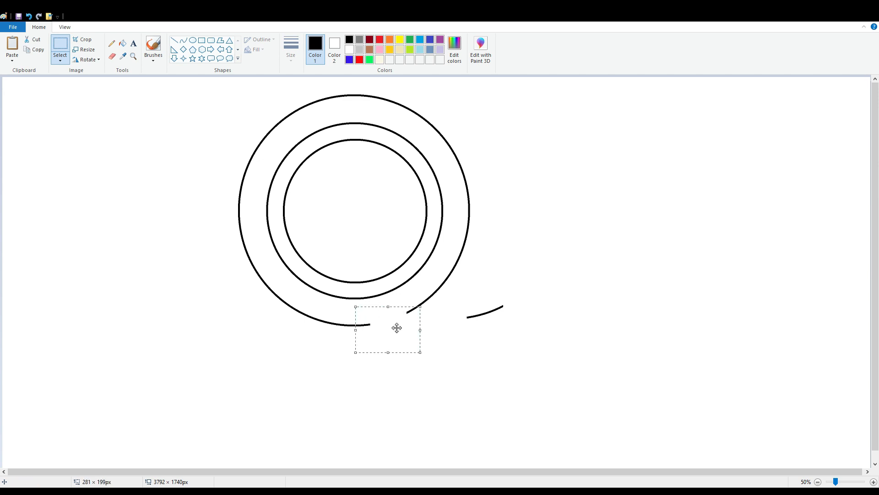
pyautogui.moveTo(397, 328); pyautogui.dragTo(469, 361)
pyautogui.click(36, 40)
pyautogui.moveTo(462, 292); pyautogui.dragTo(530, 350)
pyautogui.click(36, 39)
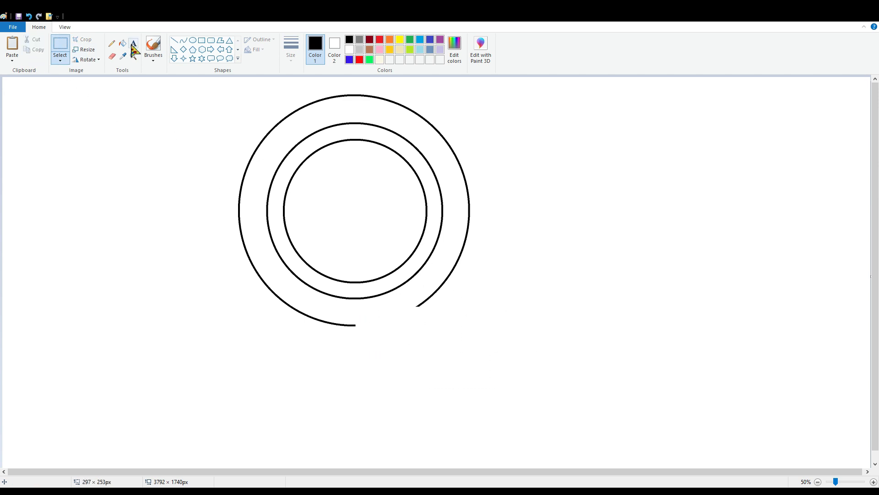
# - Draw two curved handle lines running down and right from the two ends of the gap in the outer circle
pyautogui.click(184, 40)
pyautogui.moveTo(355, 325)
pyautogui.mouseDown()
pyautogui.moveTo(418, 367)
pyautogui.moveTo(428, 397)
pyautogui.moveTo(422, 416)
pyautogui.mouseUp()
pyautogui.moveTo(368, 344); pyautogui.dragTo(379, 328)
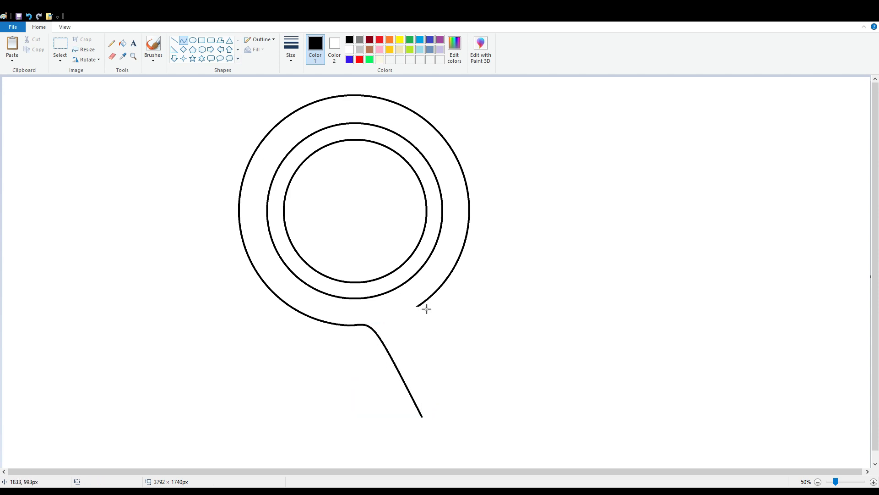
pyautogui.moveTo(422, 305); pyautogui.dragTo(449, 405)
pyautogui.moveTo(412, 319); pyautogui.dragTo(428, 304)
pyautogui.click(411, 323)
pyautogui.click(497, 281)
pyautogui.scroll(-1, 496, 281)
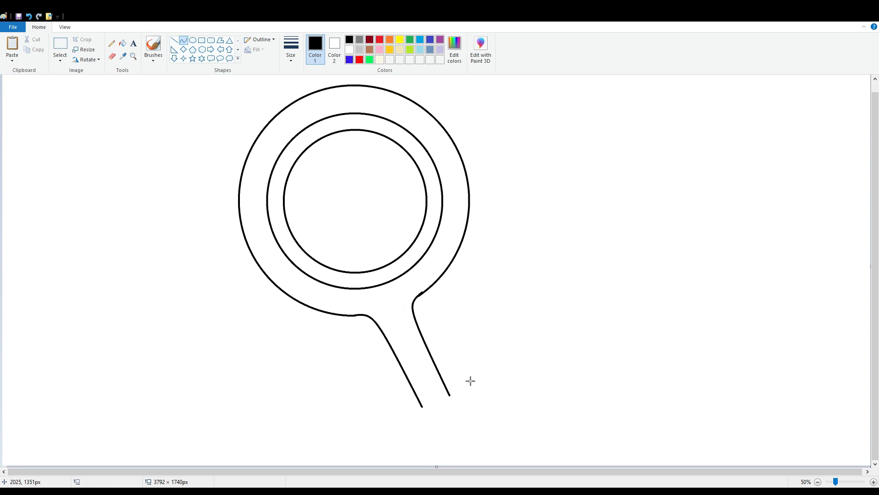
pyautogui.click(193, 40)
pyautogui.moveTo(408, 393); pyautogui.dragTo(457, 443)
pyautogui.moveTo(440, 425); pyautogui.dragTo(448, 425)
pyautogui.click(564, 403)
pyautogui.click(851, 481)
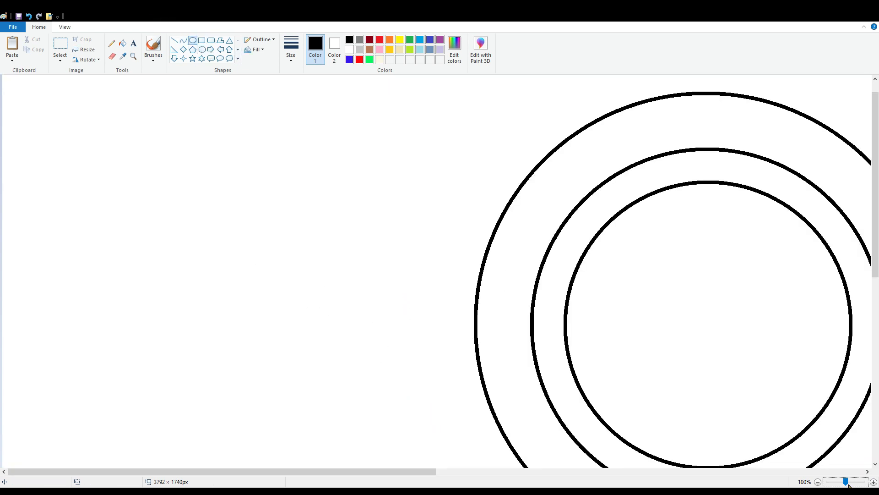
pyautogui.scroll(-5, 645, 384)
pyautogui.moveTo(420, 472); pyautogui.dragTo(654, 472)
pyautogui.hotkey('ctrl', 'z')
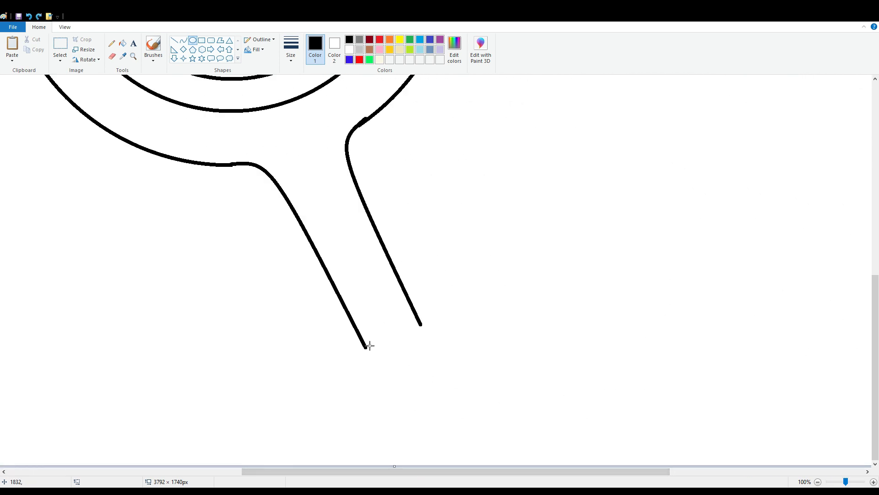
# - Draw two concentric circles at the lower end of the handle, the larger one meeting both handle lines
pyautogui.moveTo(355, 329); pyautogui.dragTo(506, 456)
pyautogui.moveTo(431, 397); pyautogui.dragTo(419, 368)
pyautogui.click(515, 314)
pyautogui.moveTo(374, 335); pyautogui.dragTo(448, 433)
pyautogui.moveTo(415, 380); pyautogui.dragTo(410, 375)
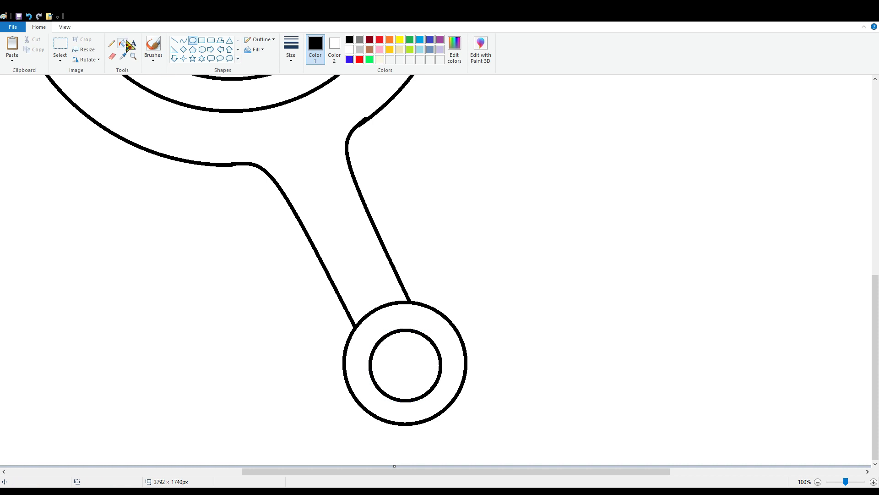
# - Erase the handle-end circle beside both handle lines and fill the separated arc between them with white
pyautogui.click(111, 55)
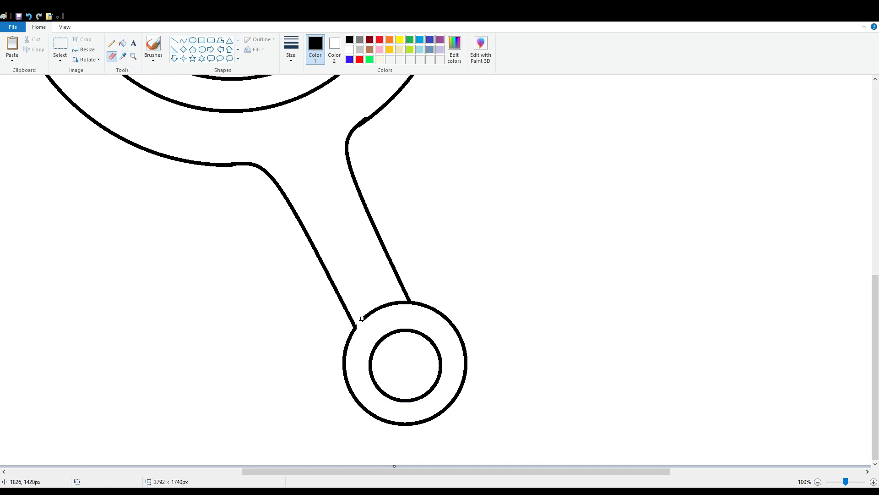
pyautogui.click(123, 43)
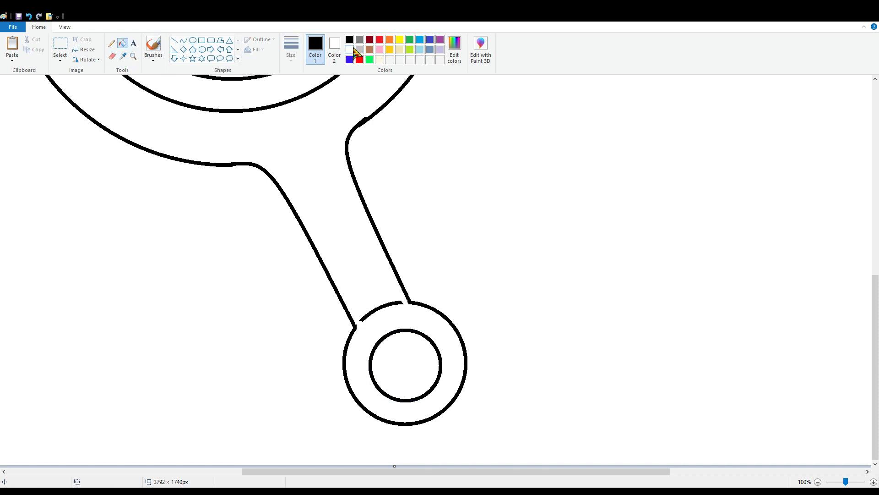
pyautogui.click(349, 49)
# - Draw two short black lines across the upper-right part of the ring between the two inner circles
pyautogui.scroll(10, 348, 261)
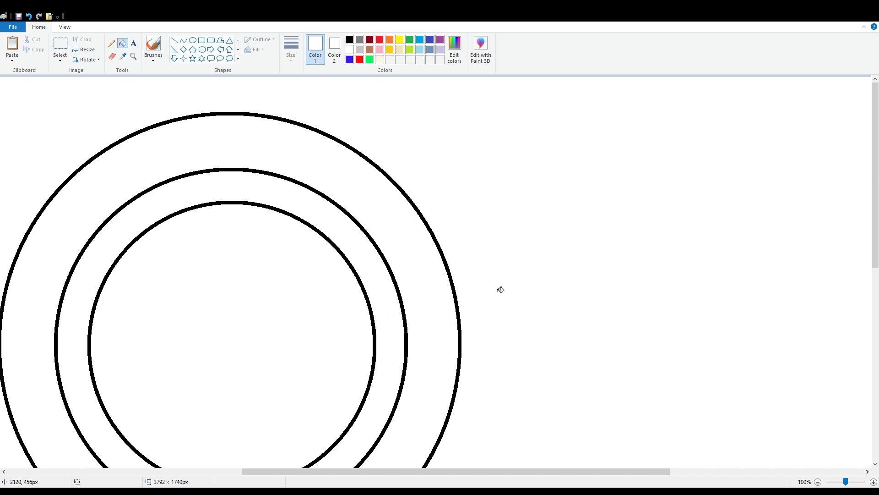
pyautogui.click(174, 40)
pyautogui.moveTo(370, 246); pyautogui.dragTo(371, 239)
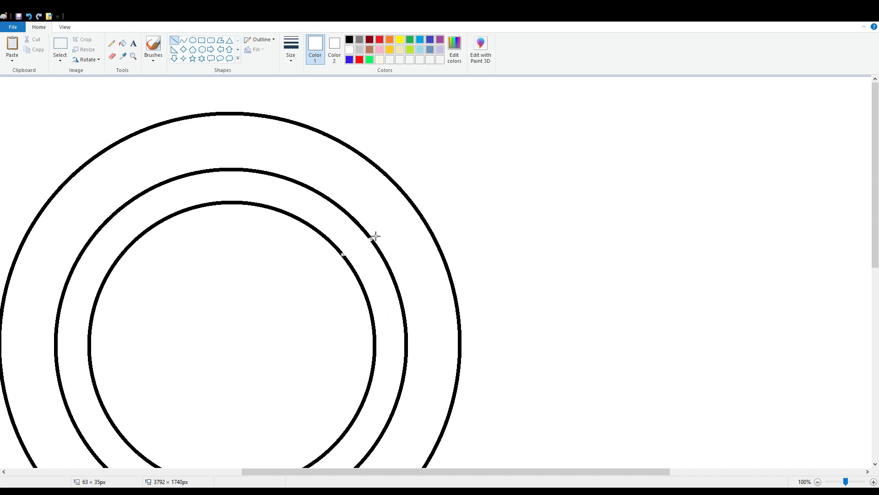
pyautogui.click(349, 39)
pyautogui.moveTo(367, 291); pyautogui.dragTo(393, 279)
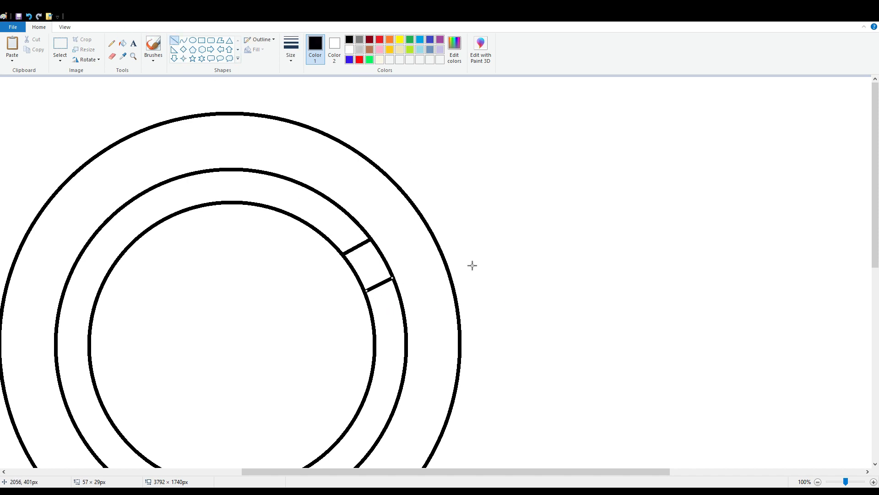
# - Draw two short black lines across the lower-left part of the ring between the two inner circles
pyautogui.hscroll(-4, 350, 255)
pyautogui.scroll(-2, 349, 255)
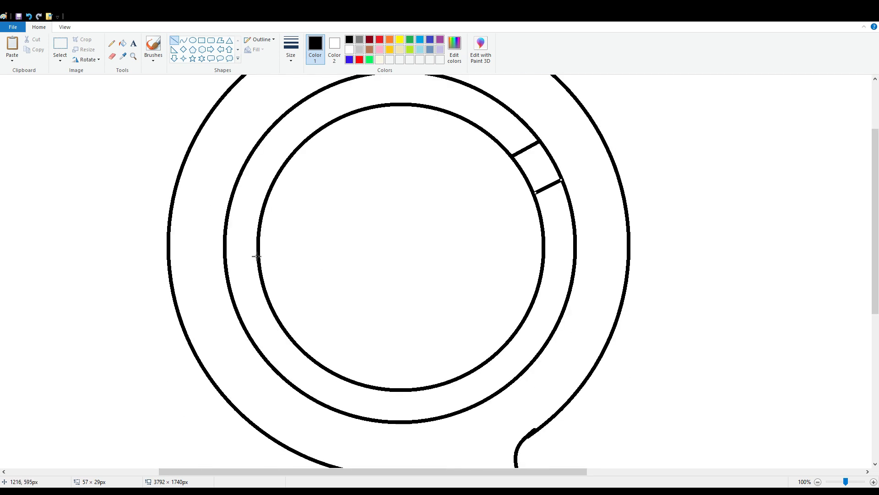
pyautogui.moveTo(259, 257); pyautogui.dragTo(228, 273)
pyautogui.moveTo(268, 307); pyautogui.dragTo(241, 322)
# - Select the whole toy outline with a rectangle about 1300 × 1714 px and move it slightly down
pyautogui.scroll(2, 356, 287)
pyautogui.click(193, 40)
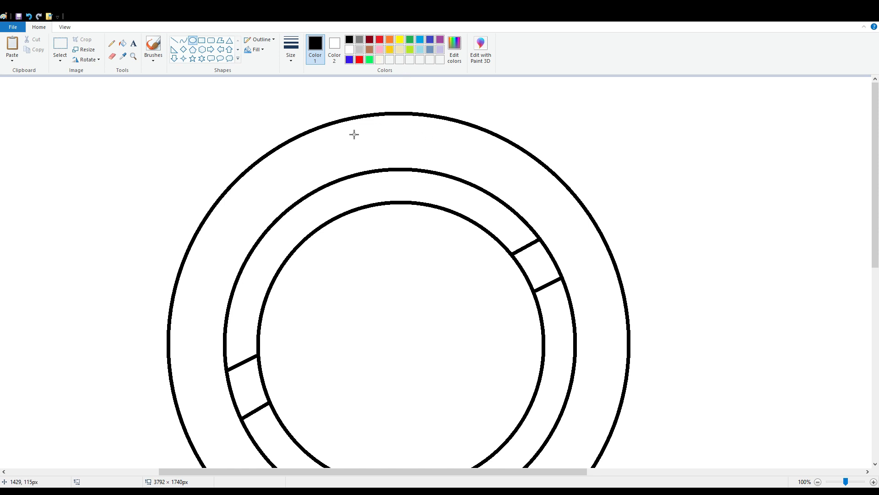
pyautogui.scroll(-9, 294, 232)
pyautogui.scroll(9, 275, 220)
pyautogui.click(60, 46)
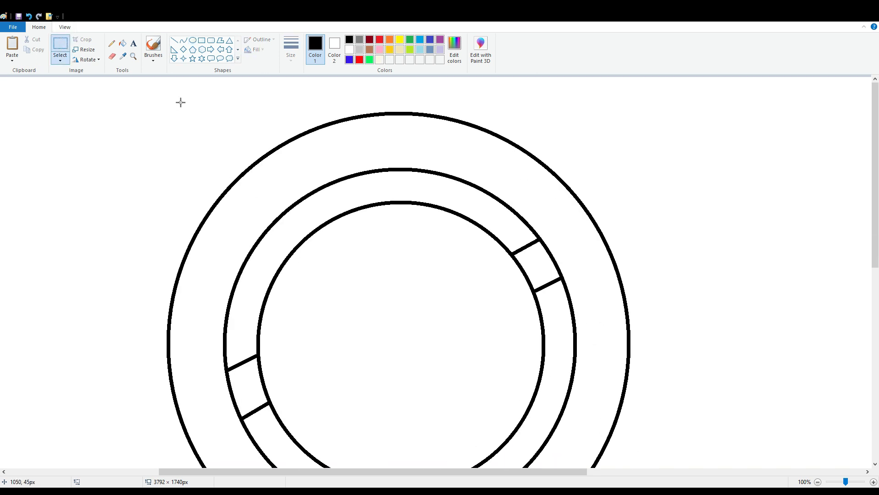
pyautogui.moveTo(176, 98); pyautogui.dragTo(509, 490)
pyautogui.moveTo(99, 88)
pyautogui.mouseDown()
pyautogui.moveTo(632, 299)
pyautogui.moveTo(769, 463)
pyautogui.moveTo(691, 465)
pyautogui.mouseUp()
pyautogui.scroll(9, 422, 257)
pyautogui.moveTo(428, 251); pyautogui.dragTo(432, 260)
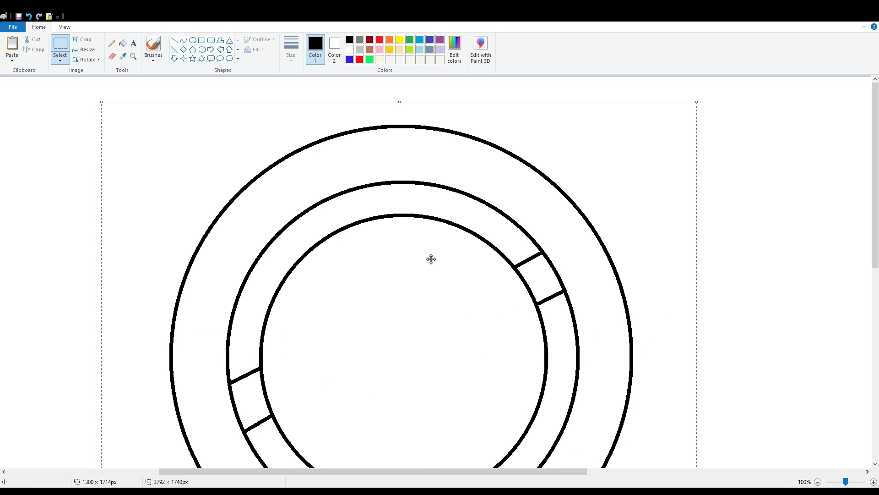
pyautogui.click(740, 207)
# - Draw four unfilled circles about 170 to 180 px wide, spaced along the outer circle from its top to its right side
pyautogui.click(192, 41)
pyautogui.moveTo(334, 96); pyautogui.dragTo(413, 178)
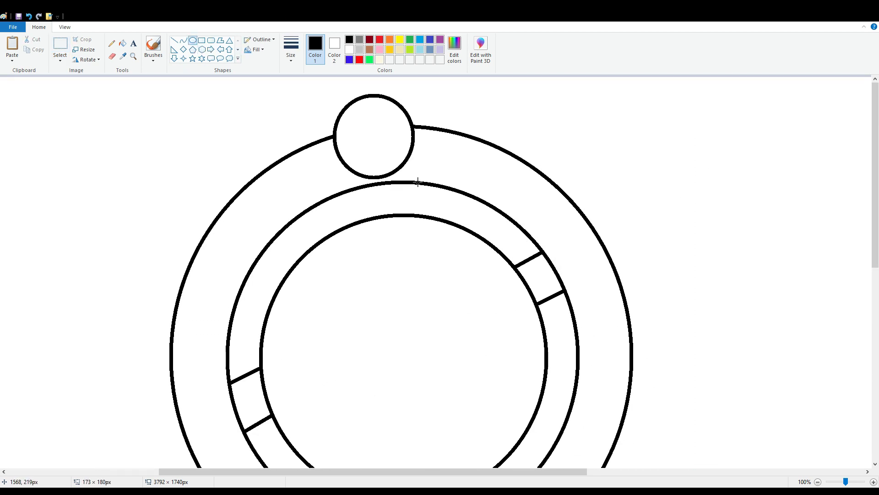
pyautogui.moveTo(400, 143); pyautogui.dragTo(426, 131)
pyautogui.click(462, 112)
pyautogui.moveTo(473, 104)
pyautogui.mouseDown()
pyautogui.moveTo(614, 274)
pyautogui.moveTo(673, 288)
pyautogui.mouseUp()
pyautogui.moveTo(634, 245); pyautogui.dragTo(605, 243)
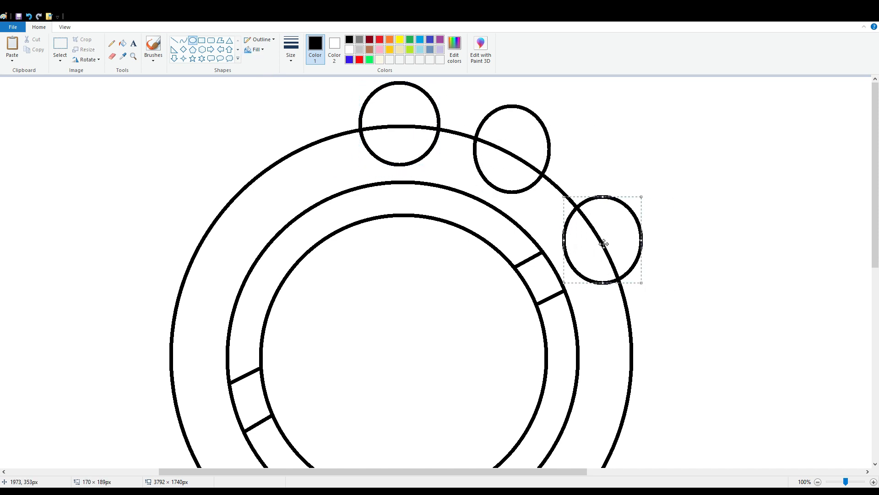
pyautogui.click(804, 228)
pyautogui.moveTo(607, 305)
pyautogui.mouseDown()
pyautogui.moveTo(645, 361)
pyautogui.moveTo(694, 393)
pyautogui.mouseUp()
pyautogui.moveTo(659, 359); pyautogui.dragTo(643, 357)
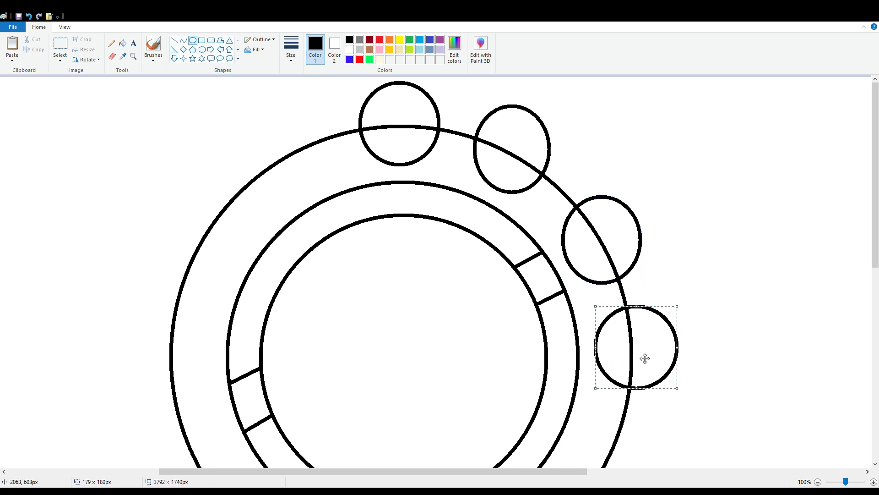
pyautogui.click(763, 300)
# - Draw two more circles about 184 × 185 px on the lower-right part of the outer circle, down to the handle
pyautogui.scroll(-4, 659, 202)
pyautogui.moveTo(586, 232); pyautogui.dragTo(670, 317)
pyautogui.moveTo(625, 292); pyautogui.dragTo(616, 279)
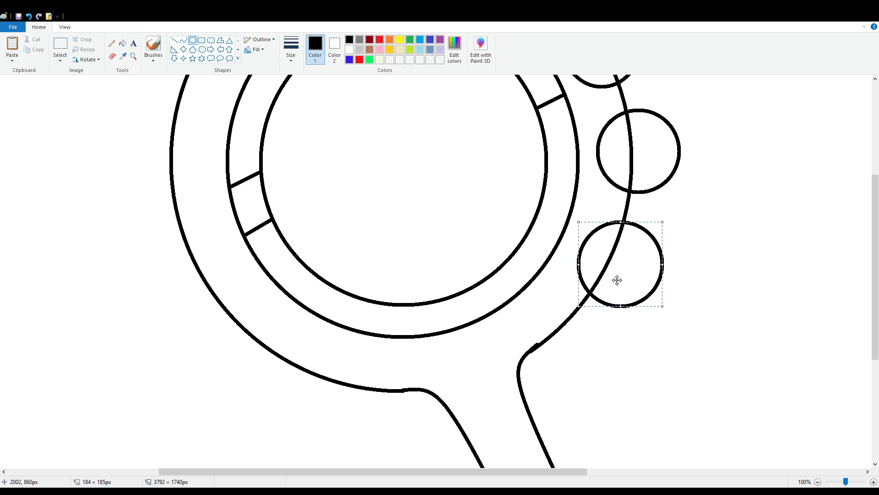
pyautogui.click(693, 332)
pyautogui.moveTo(518, 321)
pyautogui.mouseDown()
pyautogui.moveTo(604, 396)
pyautogui.moveTo(571, 367)
pyautogui.moveTo(577, 359)
pyautogui.mouseUp()
pyautogui.click(758, 357)
# - Draw two circles, the first about 192 × 196 px, on the upper-left part of the outer circle
pyautogui.scroll(5, 338, 416)
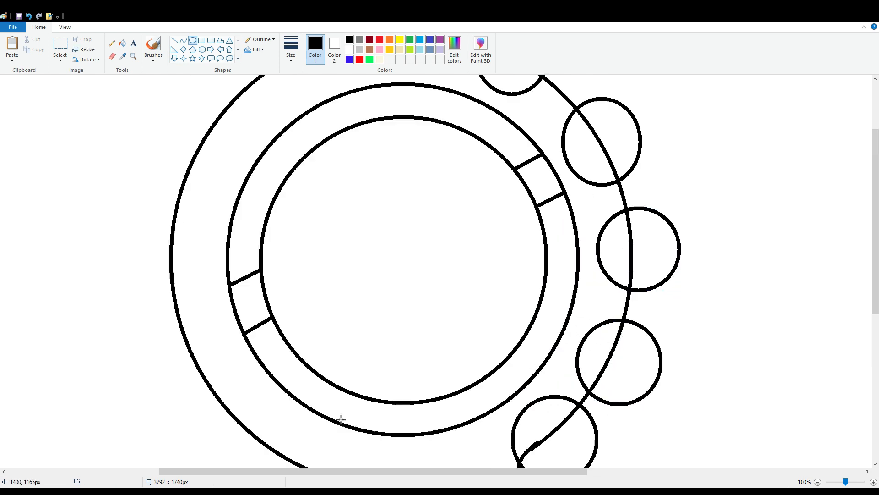
pyautogui.moveTo(235, 107); pyautogui.dragTo(328, 200)
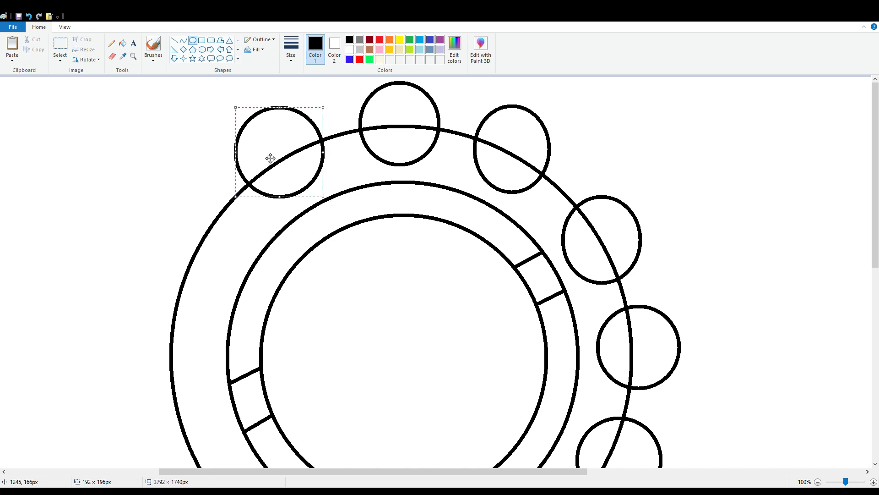
pyautogui.moveTo(267, 157); pyautogui.dragTo(278, 157)
pyautogui.click(391, 141)
pyautogui.moveTo(190, 207)
pyautogui.mouseDown()
pyautogui.moveTo(251, 259)
pyautogui.moveTo(270, 297)
pyautogui.mouseUp()
pyautogui.moveTo(240, 268); pyautogui.dragTo(218, 244)
pyautogui.click(322, 229)
# - Draw four circles along the left and lower-left part of the outer circle, the first about 184 × 200 px
pyautogui.scroll(-3, 222, 257)
pyautogui.moveTo(138, 212); pyautogui.dragTo(222, 303)
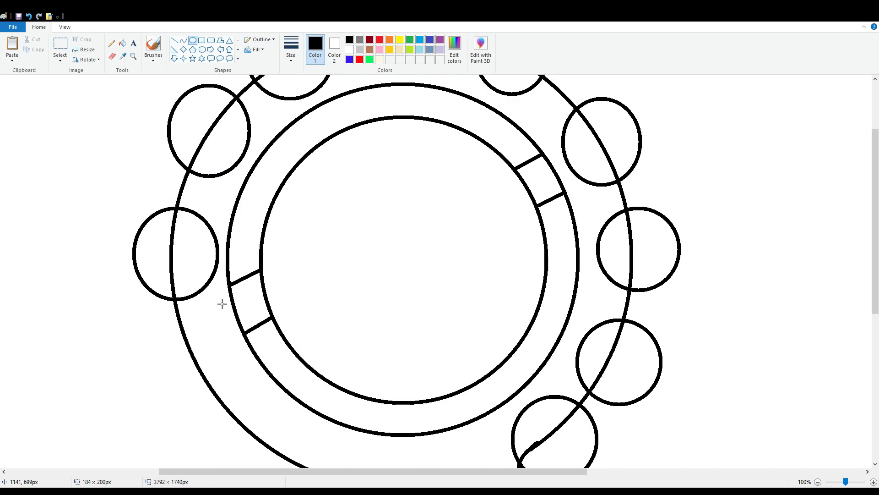
pyautogui.scroll(-3, 306, 209)
pyautogui.moveTo(151, 214); pyautogui.dragTo(320, 387)
pyautogui.moveTo(304, 343)
pyautogui.mouseDown()
pyautogui.moveTo(290, 337)
pyautogui.moveTo(413, 438)
pyautogui.mouseUp()
pyautogui.click(362, 344)
pyautogui.moveTo(388, 396); pyautogui.dragTo(384, 388)
pyautogui.click(545, 370)
pyautogui.scroll(3, 545, 372)
pyautogui.scroll(3, 545, 372)
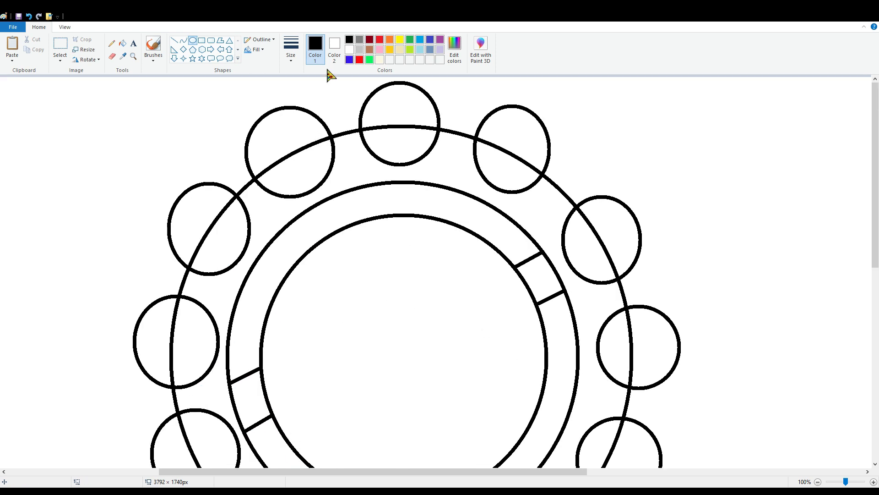
pyautogui.click(350, 49)
pyautogui.click(818, 482)
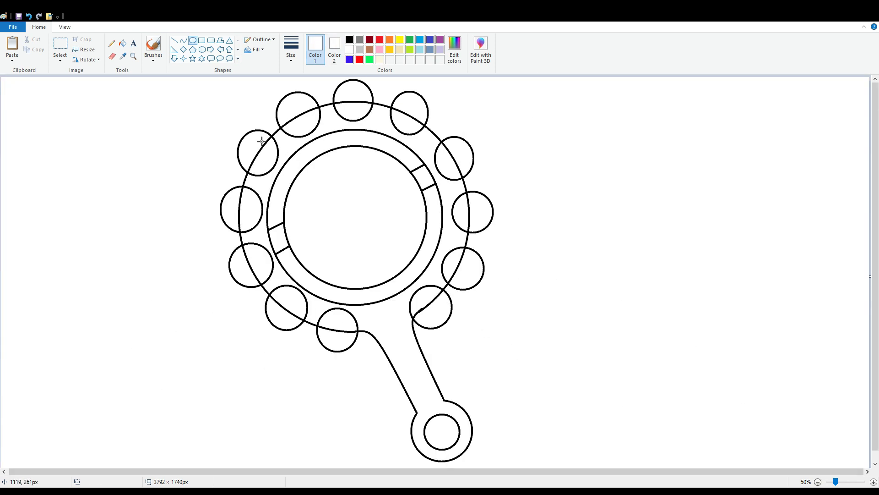
pyautogui.moveTo(268, 130)
pyautogui.mouseDown()
pyautogui.moveTo(403, 290)
pyautogui.moveTo(426, 303)
pyautogui.mouseUp()
pyautogui.hotkey('ctrl', 'z')
# - Draw a black circle about 879 × 879 px over the toy's rim and thicken its outline
pyautogui.click(350, 41)
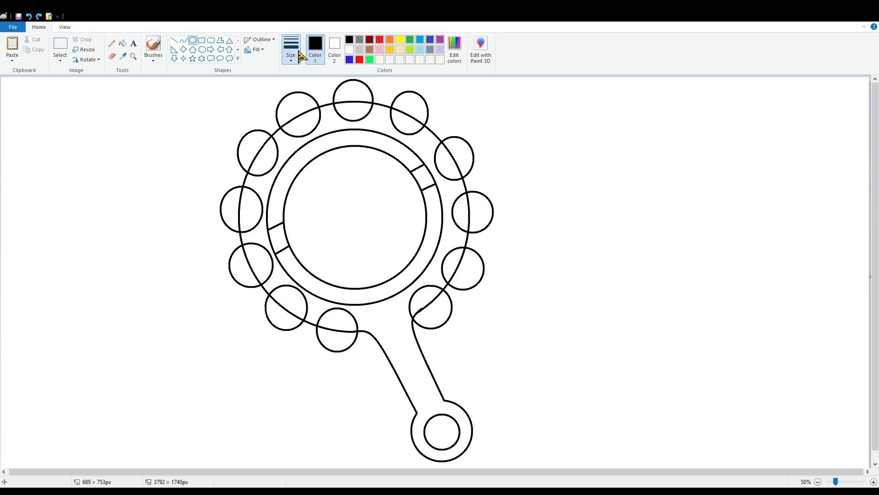
pyautogui.moveTo(261, 145); pyautogui.dragTo(463, 348)
pyautogui.moveTo(373, 273)
pyautogui.mouseDown()
pyautogui.moveTo(369, 252)
pyautogui.moveTo(378, 251)
pyautogui.mouseUp()
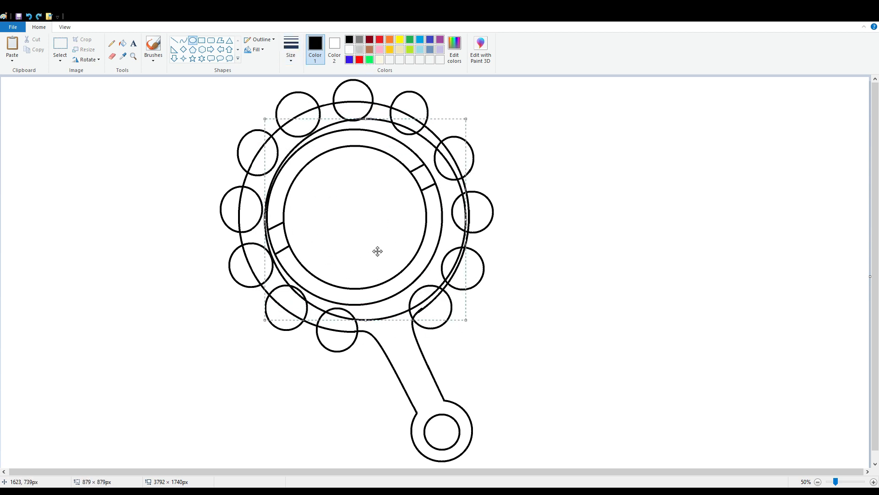
pyautogui.hotkey('ctrl', '+')
pyautogui.hotkey('ctrl', '+')
pyautogui.hotkey('ctrl', '+')
pyautogui.hotkey('ctrl', '+')
pyautogui.hotkey('ctrl', '+')
pyautogui.hotkey('ctrl', '+')
pyautogui.hotkey('ctrl', '+')
pyautogui.hotkey('ctrl', '+')
pyautogui.hotkey('ctrl', '+')
pyautogui.hotkey('ctrl', '+')
pyautogui.hotkey('ctrl', '+')
pyautogui.hotkey('ctrl', '+')
pyautogui.hotkey('ctrl', '+')
pyautogui.hotkey('ctrl', '+')
# - Move and stretch the thick circle to about 983 × 987 px so it follows the toy's outer circle
pyautogui.moveTo(361, 216); pyautogui.dragTo(338, 217)
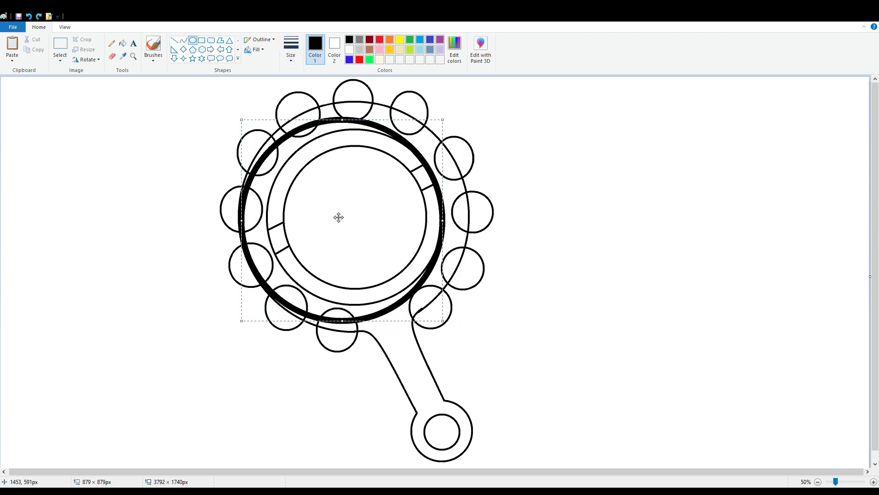
pyautogui.moveTo(447, 215); pyautogui.dragTo(472, 215)
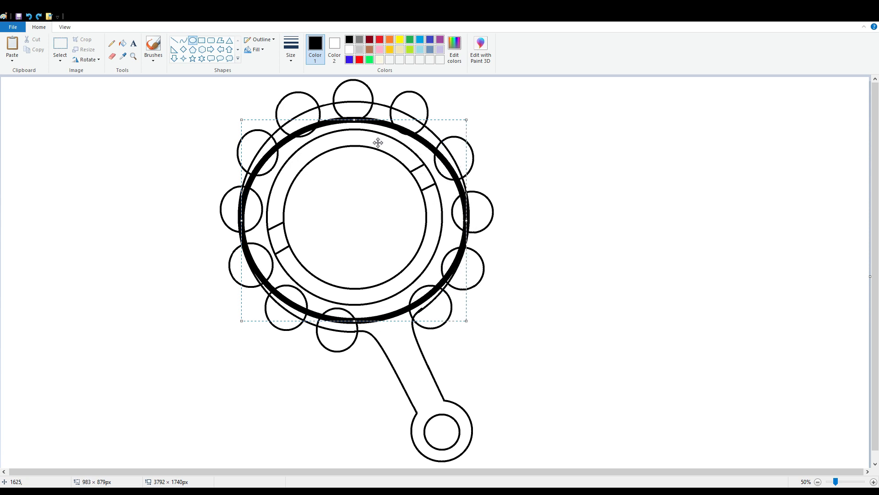
pyautogui.moveTo(355, 125); pyautogui.dragTo(357, 109)
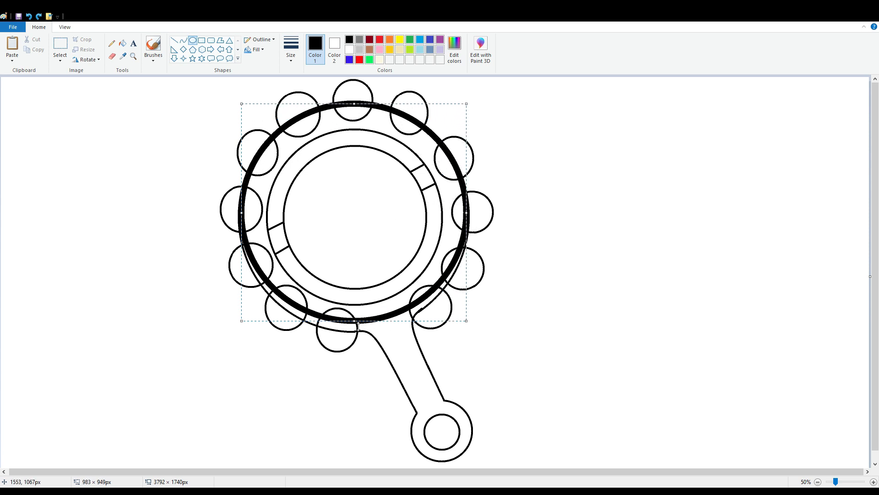
pyautogui.moveTo(356, 322); pyautogui.dragTo(357, 330)
# - Adjust the overlaid circle's outline thickness to about that of the other outlines
pyautogui.hotkey('ctrl', '-')
pyautogui.hotkey('ctrl', '-')
pyautogui.hotkey('ctrl', '-')
pyautogui.hotkey('ctrl', '-')
pyautogui.hotkey('ctrl', '-')
pyautogui.hotkey('ctrl', '-')
pyautogui.hotkey('ctrl', '-')
pyautogui.hotkey('ctrl', '-')
pyautogui.hotkey('ctrl', '-')
pyautogui.hotkey('ctrl', '-')
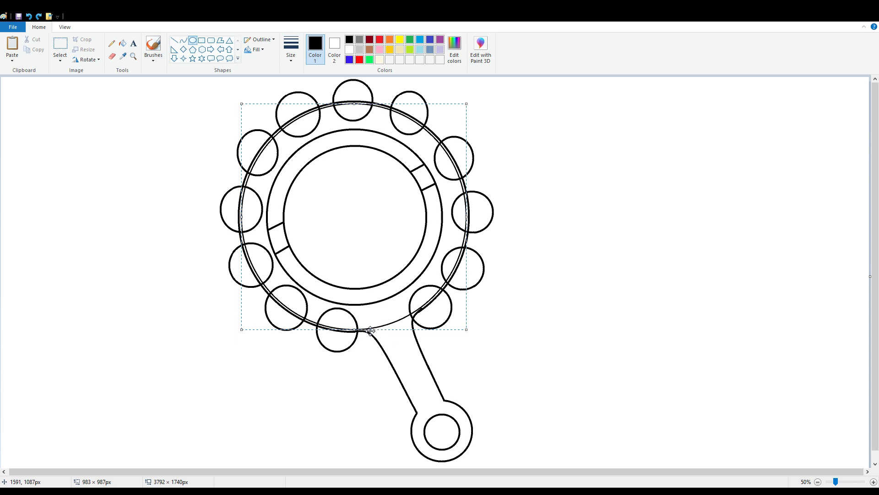
pyautogui.hotkey('ctrl', '+')
pyautogui.hotkey('ctrl', '+')
pyautogui.hotkey('ctrl', '+')
pyautogui.hotkey('ctrl', '+')
pyautogui.hotkey('ctrl', '+')
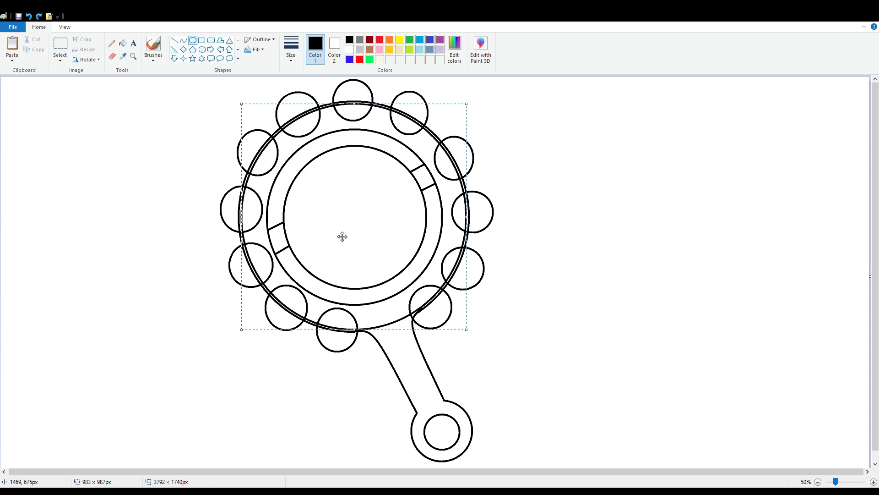
# - Stretch the overlaid circle to about 993 × 995 px along the outer circle's inner edge and recolour its outline white
pyautogui.moveTo(471, 221); pyautogui.dragTo(473, 222)
pyautogui.moveTo(246, 221); pyautogui.dragTo(245, 220)
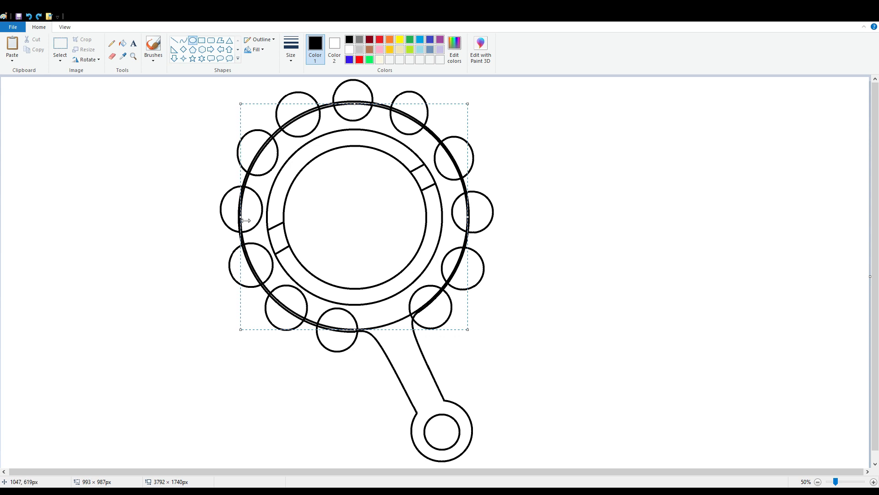
pyautogui.moveTo(358, 108); pyautogui.dragTo(358, 107)
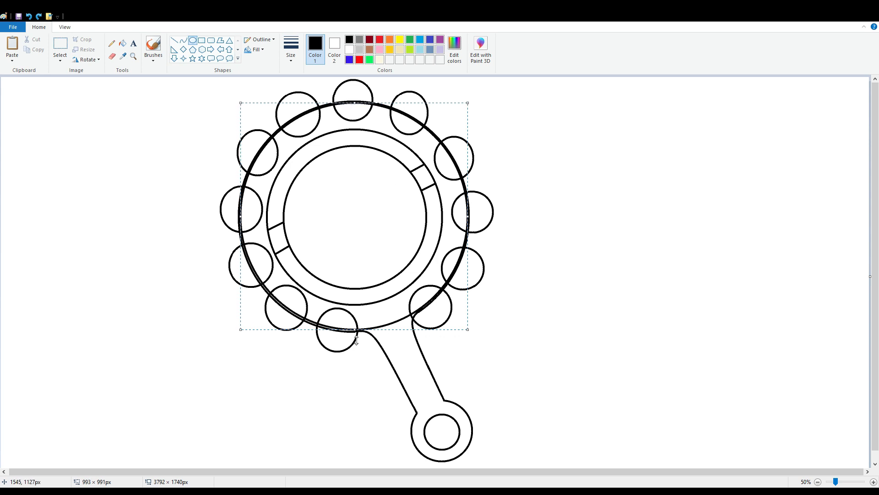
pyautogui.moveTo(356, 338); pyautogui.dragTo(356, 335)
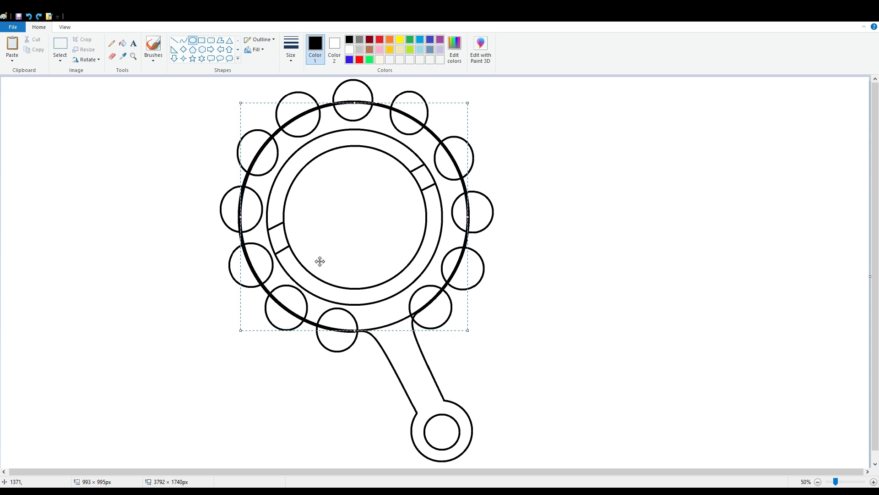
pyautogui.click(349, 49)
pyautogui.click(64, 133)
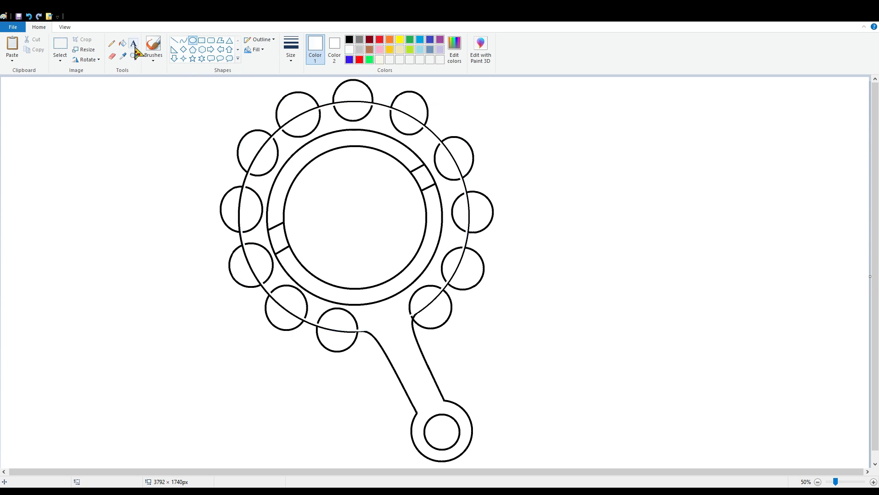
# - Fill the scallop arcs inside the rattle's outer circle with white so only their outer parts stay outlined
pyautogui.click(122, 43)
pyautogui.click(845, 482)
pyautogui.scroll(-3, 783, 452)
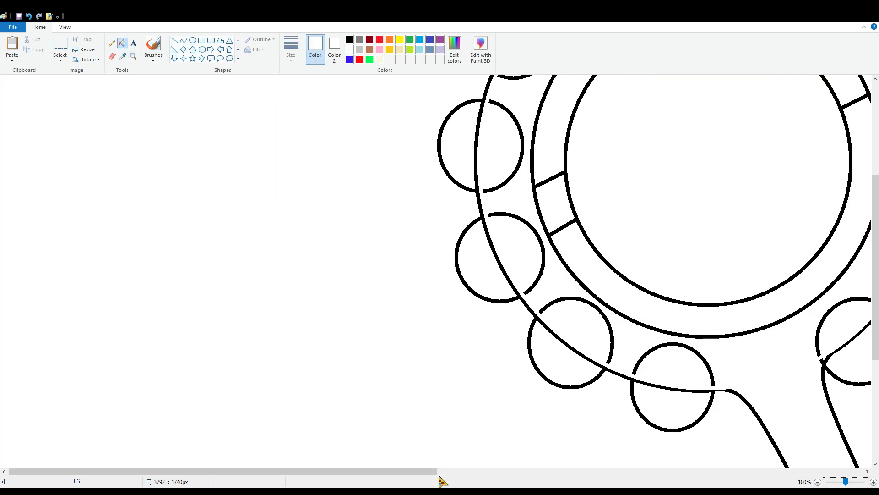
pyautogui.moveTo(438, 472); pyautogui.dragTo(507, 472)
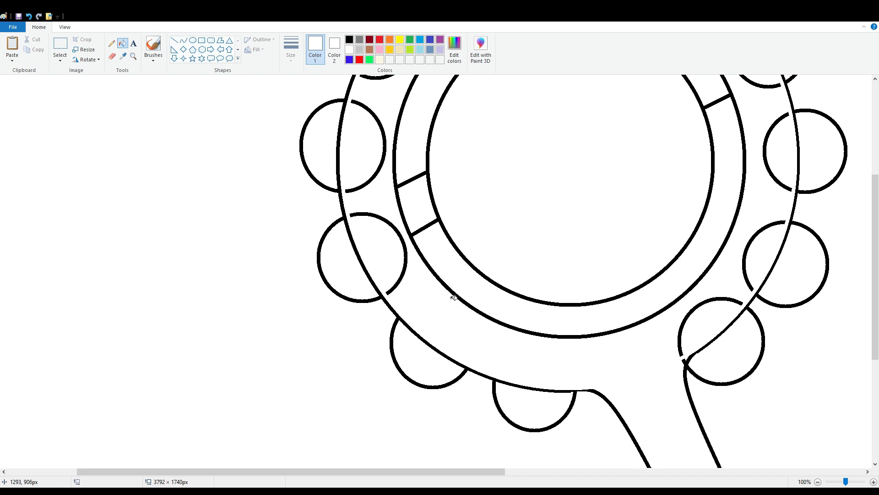
pyautogui.scroll(4, 407, 270)
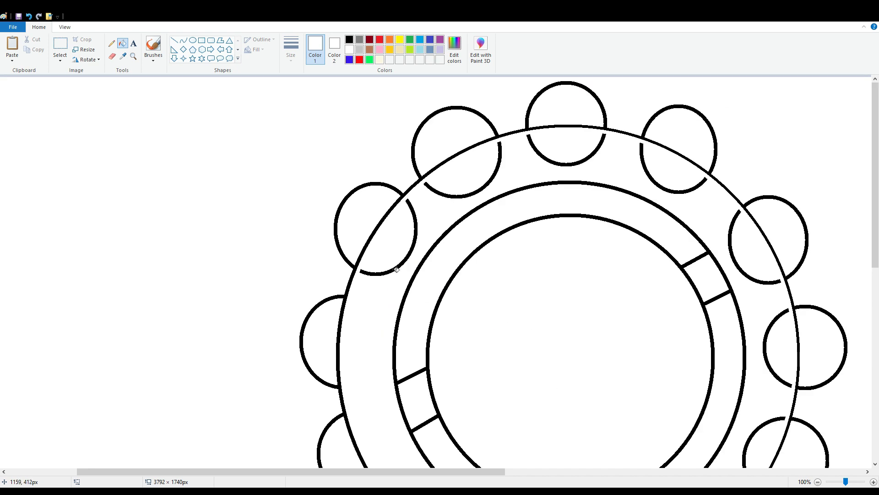
pyautogui.click(453, 198)
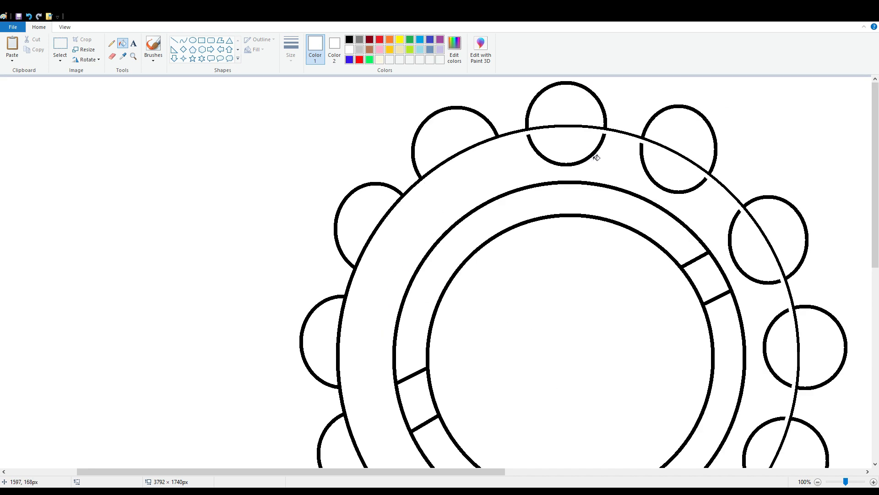
pyautogui.click(596, 157)
pyautogui.click(654, 183)
pyautogui.click(733, 248)
pyautogui.scroll(-4, 779, 198)
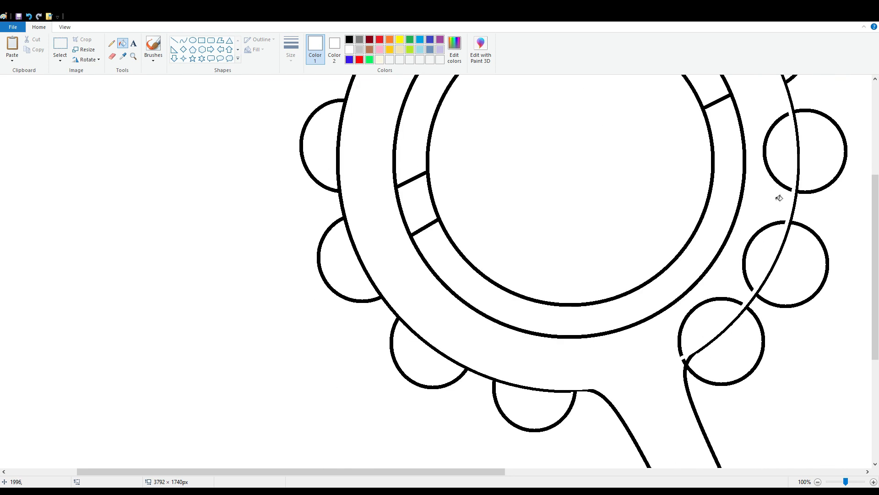
pyautogui.click(779, 183)
pyautogui.click(755, 240)
pyautogui.click(733, 311)
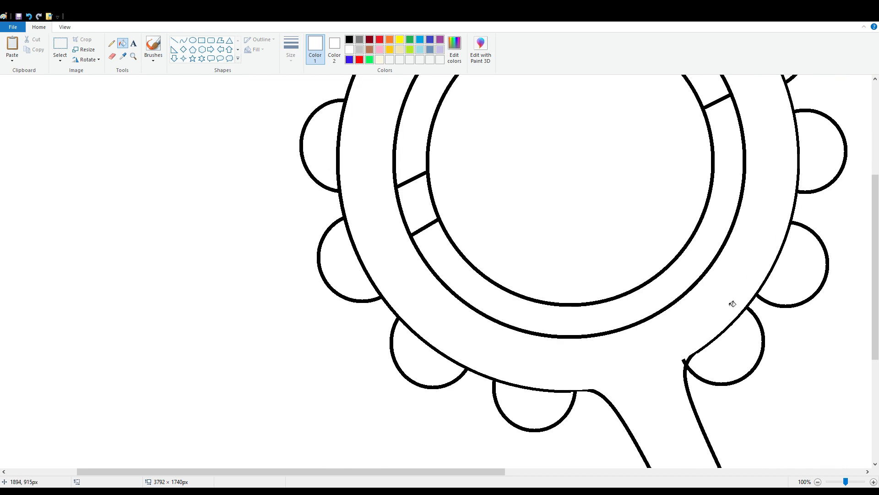
# - Fill all the scallops around the rattle's rim with red
pyautogui.scroll(-4, 719, 302)
pyautogui.click(818, 481)
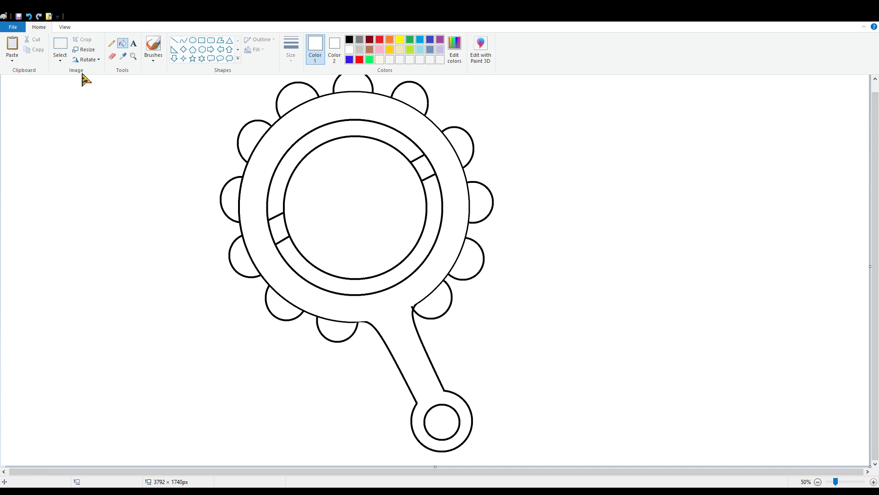
pyautogui.click(359, 60)
pyautogui.click(297, 100)
pyautogui.click(353, 85)
pyautogui.scroll(1, 410, 117)
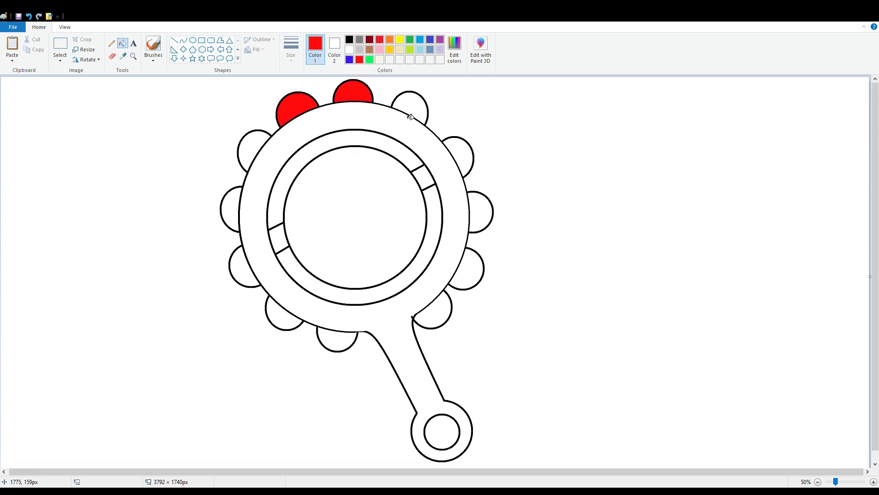
pyautogui.click(419, 108)
pyautogui.click(468, 156)
pyautogui.click(435, 321)
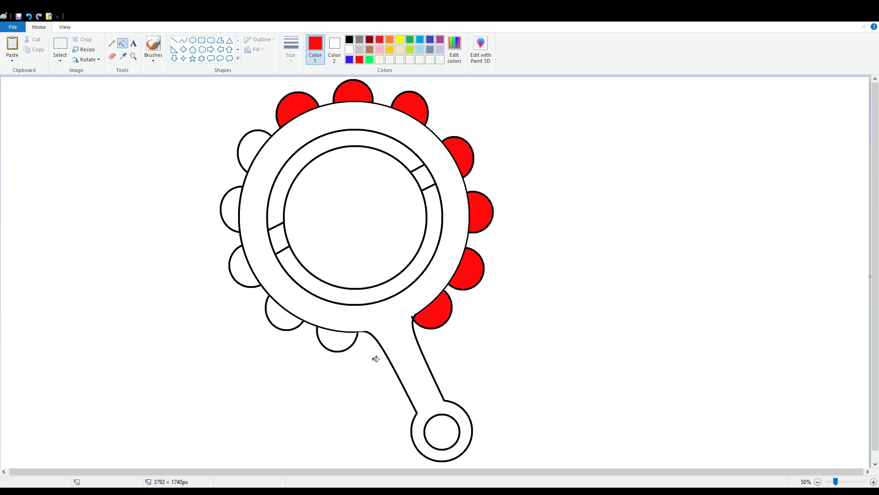
pyautogui.click(336, 341)
pyautogui.click(287, 323)
pyautogui.click(248, 272)
pyautogui.click(237, 216)
pyautogui.click(250, 150)
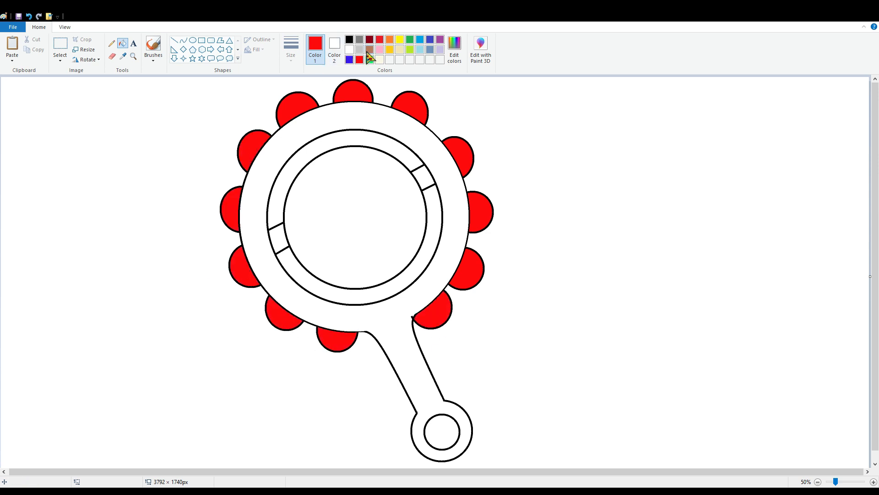
# - Fill the two long arcs of the rattle's inner ring with cream
pyautogui.click(380, 59)
pyautogui.click(354, 137)
pyautogui.click(334, 296)
# - Fill the rattle's outer ring and handle and the two short inner-ring segments with yellow
pyautogui.click(401, 41)
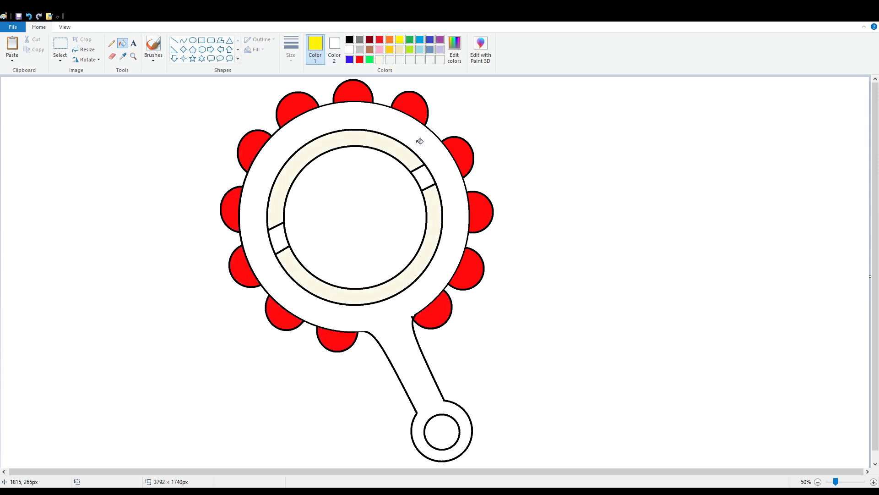
pyautogui.click(418, 141)
pyautogui.click(423, 179)
pyautogui.click(277, 238)
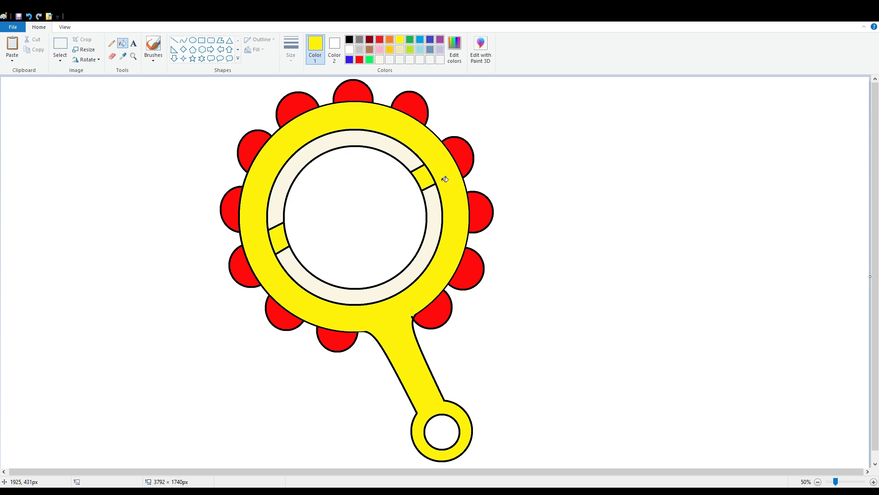
# - Refill the two long arcs of the inner ring with yellow and finally with gold
pyautogui.click(433, 202)
pyautogui.click(411, 169)
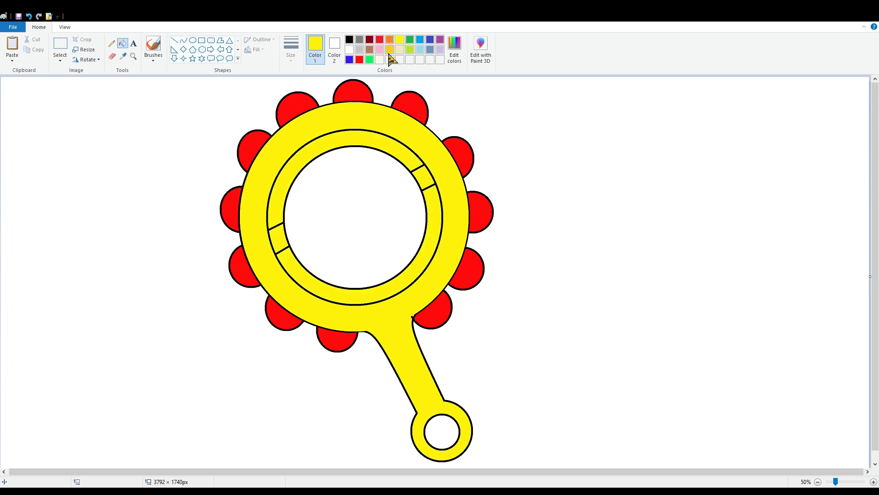
pyautogui.click(390, 49)
pyautogui.click(415, 160)
pyautogui.click(436, 216)
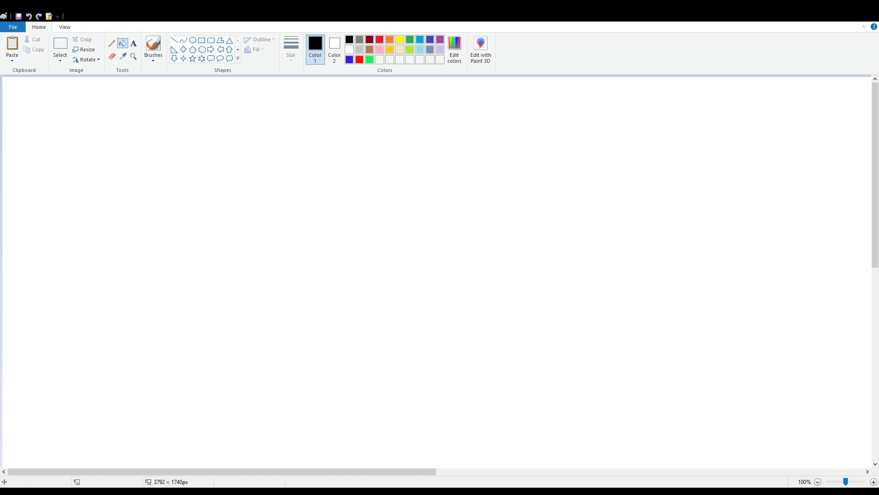
# - Draw an upright black ellipse about 539 × 615 px, shift it toward the canvas centre and enlarge it
pyautogui.click(818, 481)
pyautogui.click(193, 40)
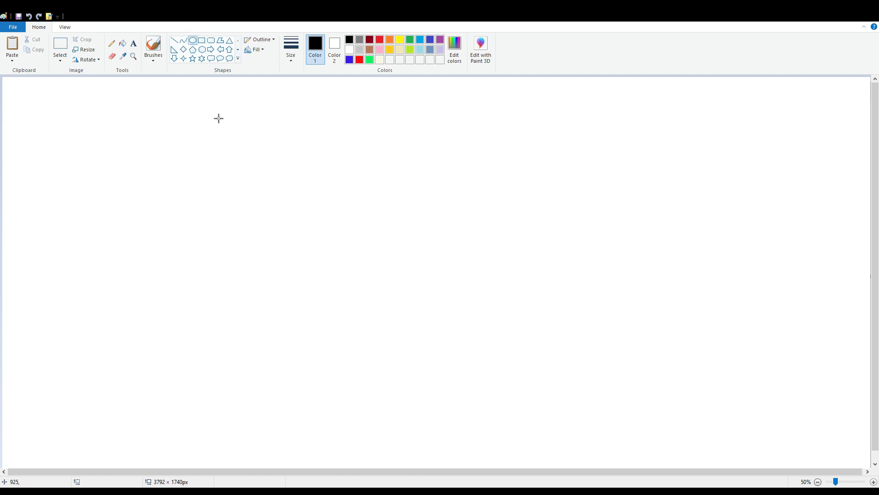
pyautogui.moveTo(240, 207); pyautogui.dragTo(357, 351)
pyautogui.moveTo(307, 275); pyautogui.dragTo(437, 251)
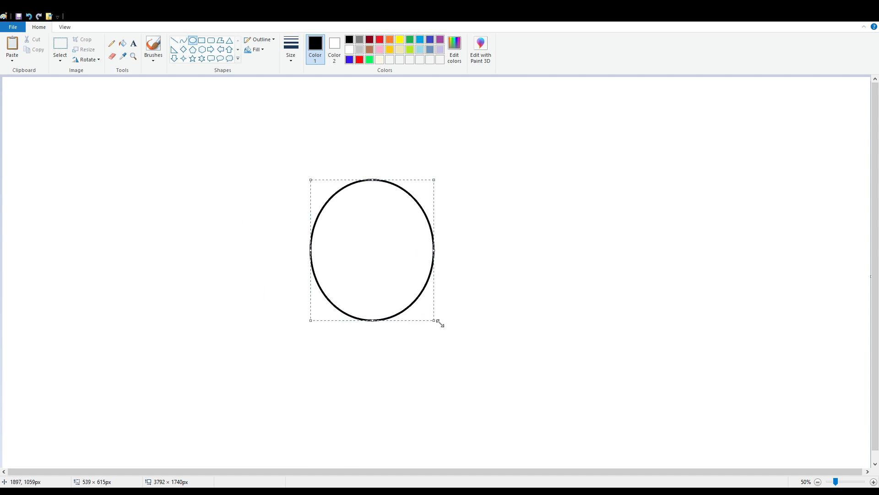
pyautogui.moveTo(434, 321); pyautogui.dragTo(478, 394)
pyautogui.moveTo(475, 344); pyautogui.dragTo(475, 322)
pyautogui.click(572, 237)
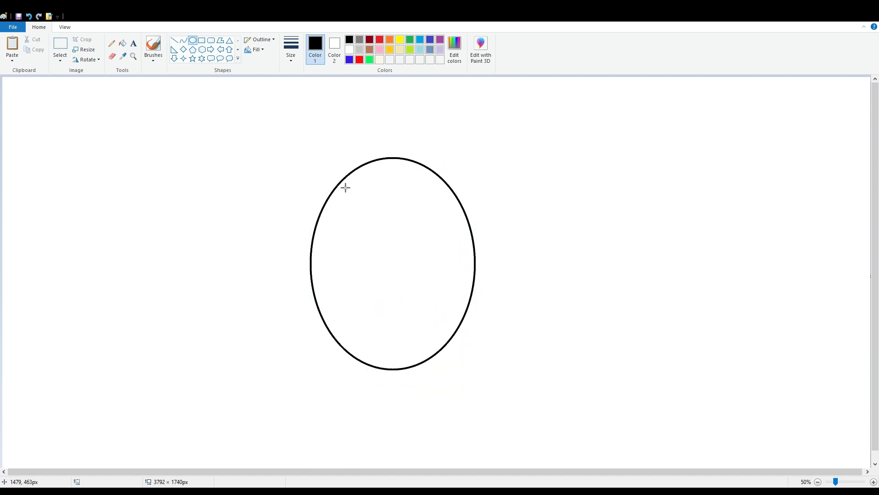
pyautogui.moveTo(272, 139)
pyautogui.mouseDown()
pyautogui.moveTo(351, 231)
pyautogui.moveTo(444, 369)
pyautogui.moveTo(480, 386)
pyautogui.mouseUp()
pyautogui.moveTo(272, 260); pyautogui.dragTo(289, 260)
pyautogui.moveTo(388, 147); pyautogui.dragTo(386, 152)
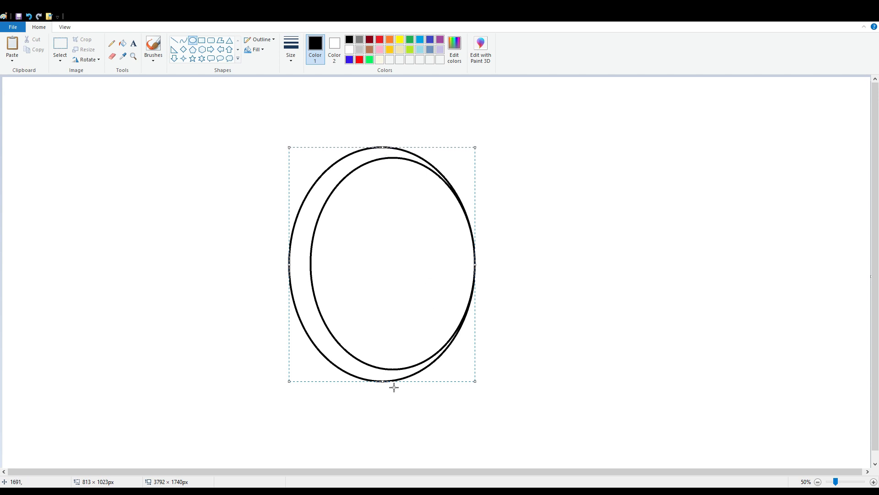
pyautogui.moveTo(387, 388); pyautogui.dragTo(385, 377)
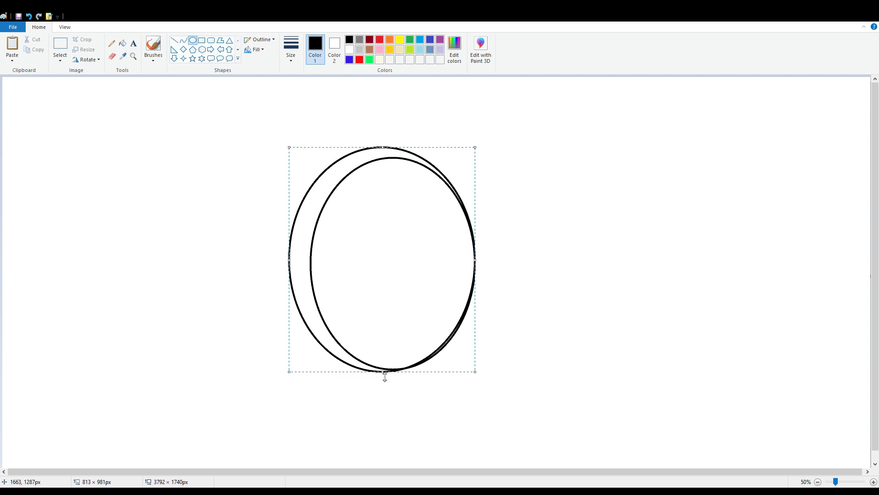
pyautogui.moveTo(483, 260); pyautogui.dragTo(482, 260)
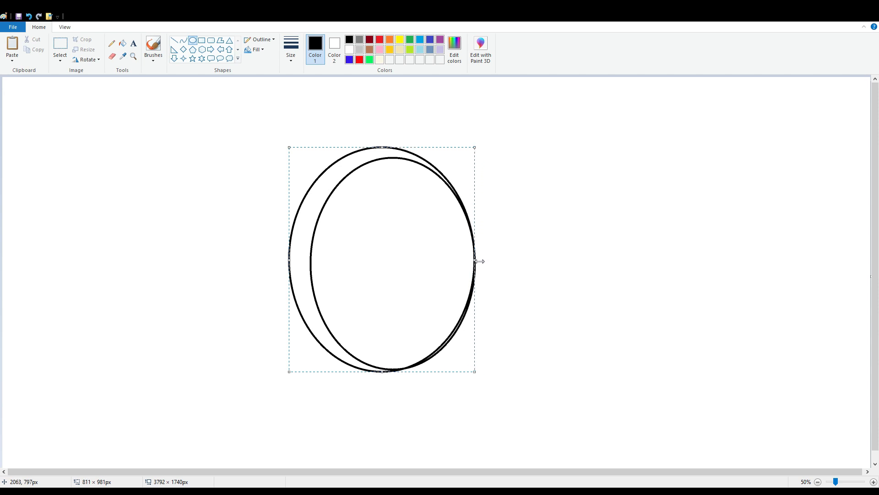
pyautogui.hotkey('ctrl', 'z')
pyautogui.moveTo(295, 147); pyautogui.dragTo(480, 382)
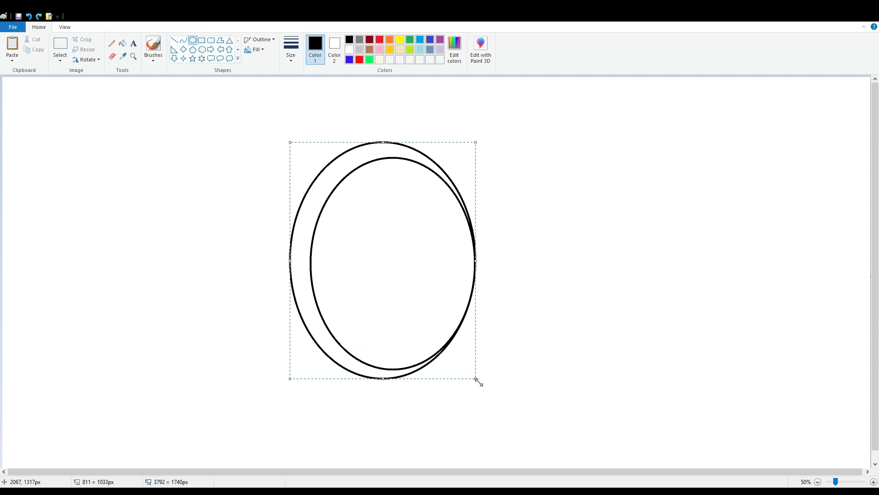
pyautogui.hotkey('ctrl', 'z')
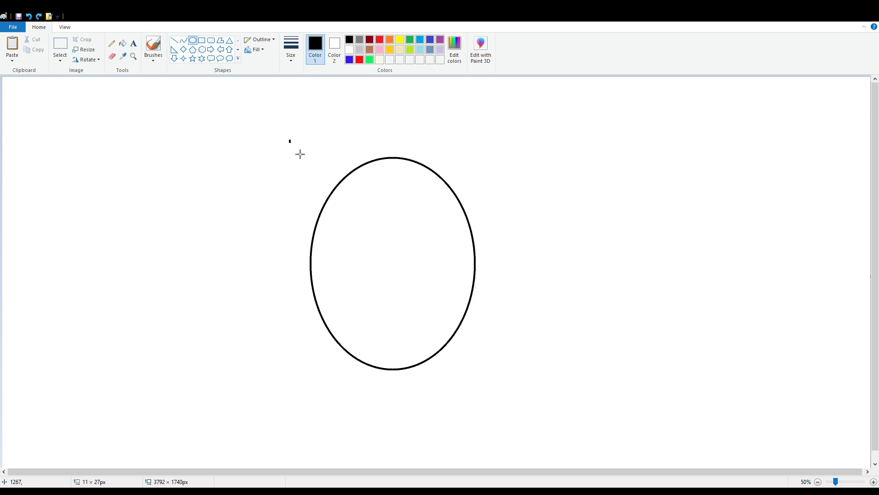
# - Draw a second ellipse around the first, adjusted to about 811 × 999 px, with their right edges touching
pyautogui.moveTo(290, 140); pyautogui.dragTo(479, 379)
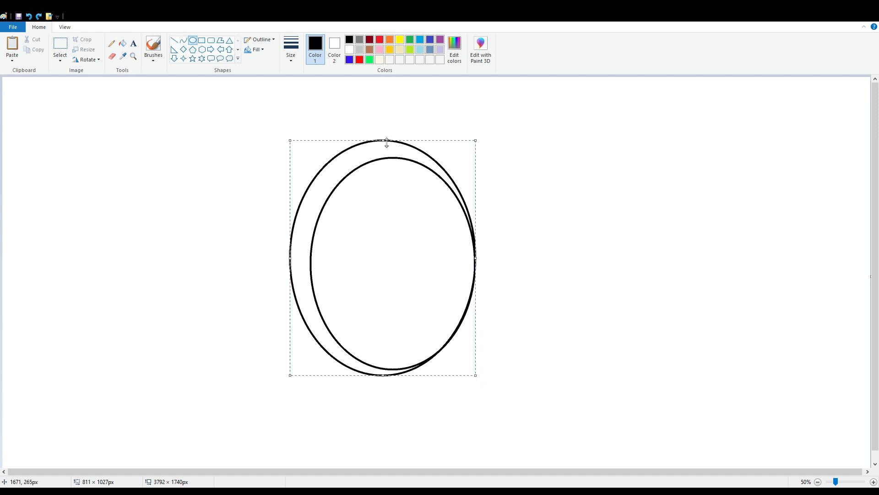
pyautogui.moveTo(386, 143); pyautogui.dragTo(386, 151)
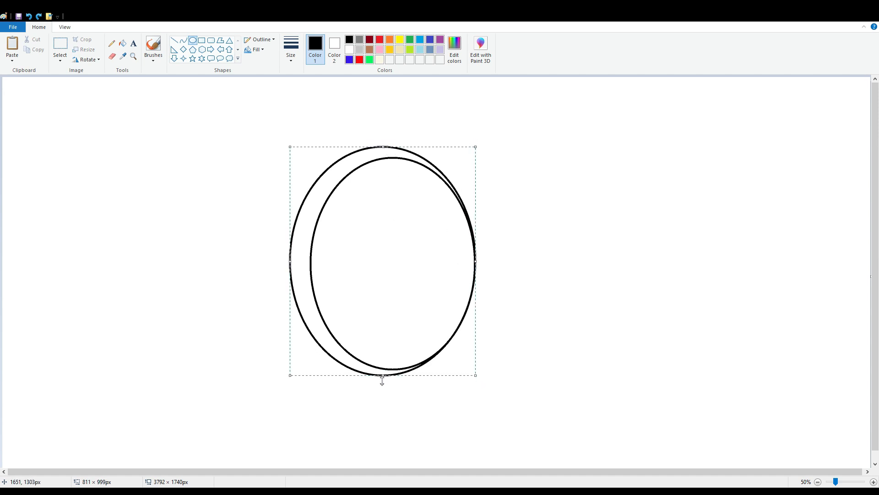
pyautogui.moveTo(383, 379); pyautogui.dragTo(386, 380)
pyautogui.click(530, 222)
# - Draw a third ellipse around the other two and fit it to about 911 × 1129 px, touching their right edge
pyautogui.moveTo(253, 122)
pyautogui.mouseDown()
pyautogui.moveTo(385, 309)
pyautogui.moveTo(462, 387)
pyautogui.moveTo(486, 389)
pyautogui.mouseUp()
pyautogui.moveTo(417, 315); pyautogui.dragTo(430, 319)
pyautogui.moveTo(498, 259); pyautogui.dragTo(481, 265)
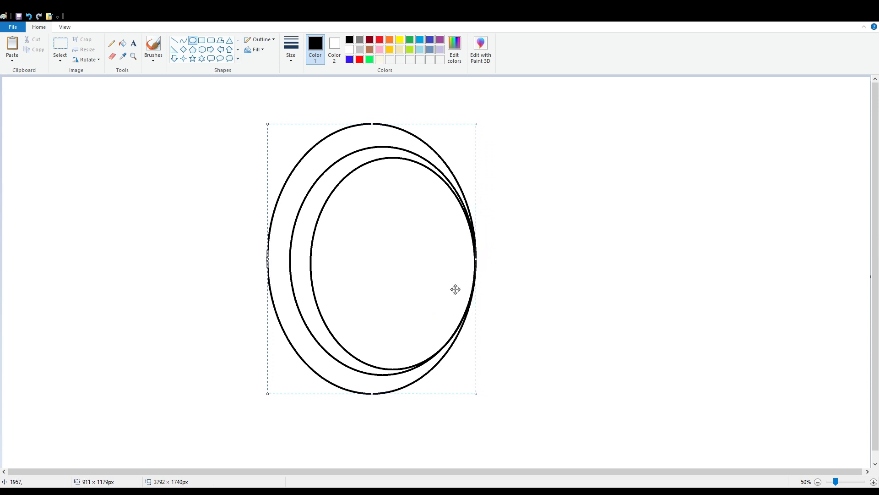
pyautogui.moveTo(369, 399); pyautogui.dragTo(370, 394)
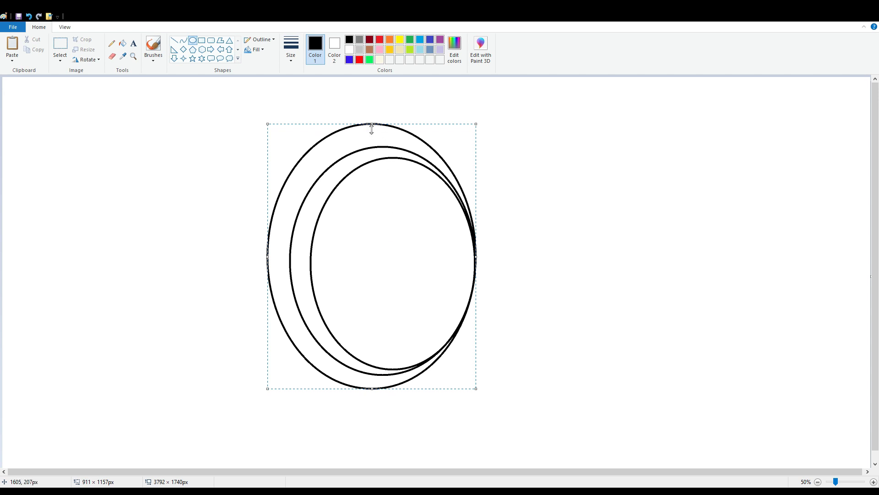
pyautogui.moveTo(372, 126); pyautogui.dragTo(371, 131)
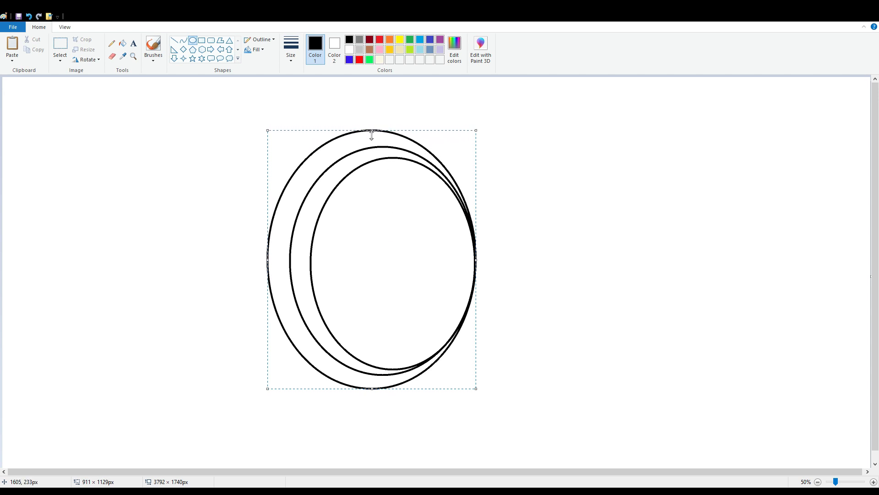
pyautogui.click(638, 187)
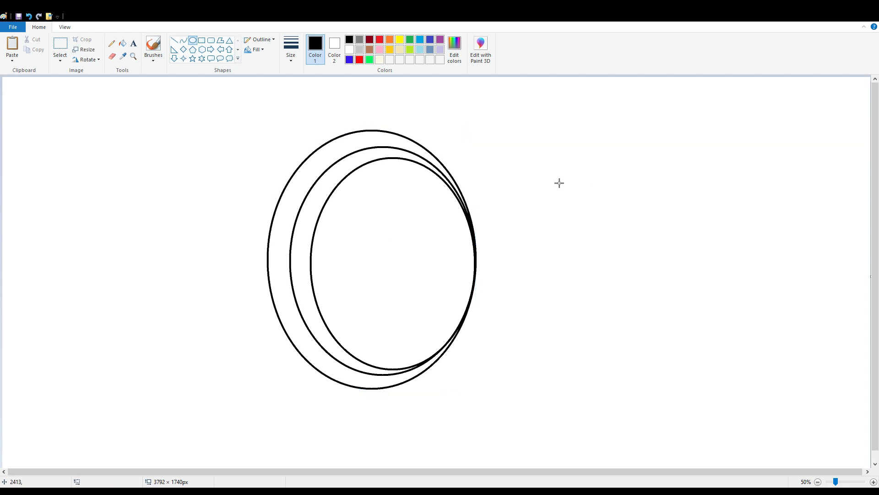
# - Draw a fourth, outermost ellipse about 1105 × 1267 px and move it so its right edge meets the others
pyautogui.moveTo(244, 126); pyautogui.dragTo(501, 419)
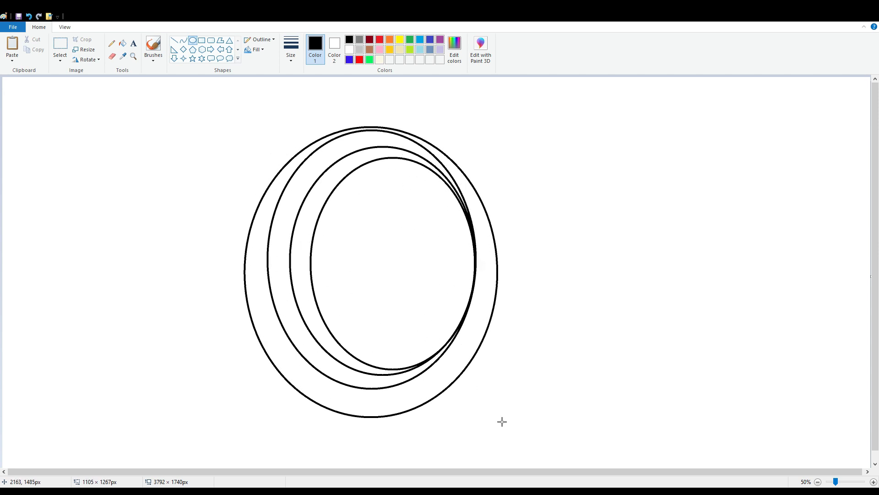
pyautogui.moveTo(443, 318); pyautogui.dragTo(424, 302)
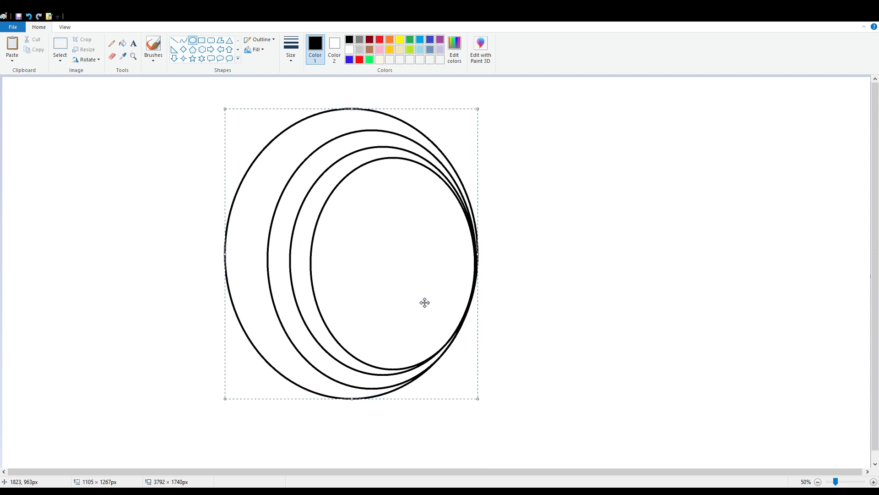
pyautogui.click(569, 289)
# - Select all four nested ellipses and move them together down toward the canvas's lower edge
pyautogui.click(60, 44)
pyautogui.moveTo(545, 437); pyautogui.dragTo(169, 85)
pyautogui.moveTo(395, 241); pyautogui.dragTo(400, 291)
pyautogui.click(656, 245)
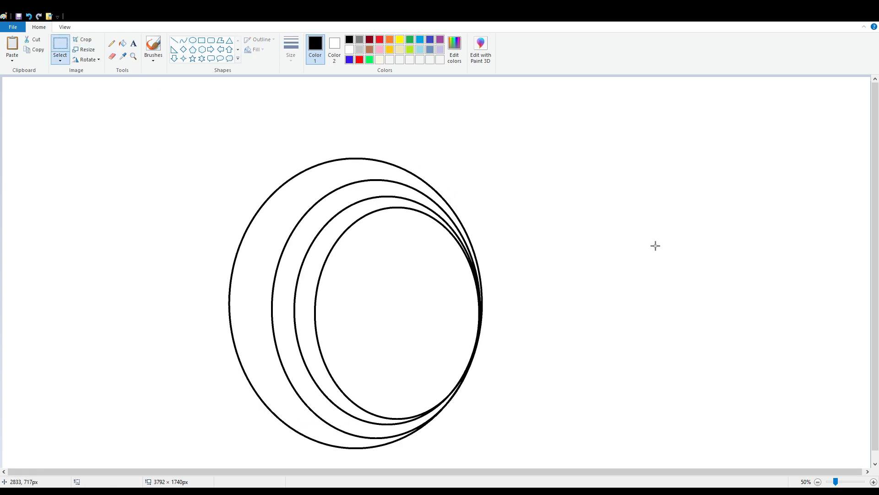
# - Draw an S-curved string from the ellipses' upper right edge and a circle about 117 × 119 px at its free end
pyautogui.click(183, 43)
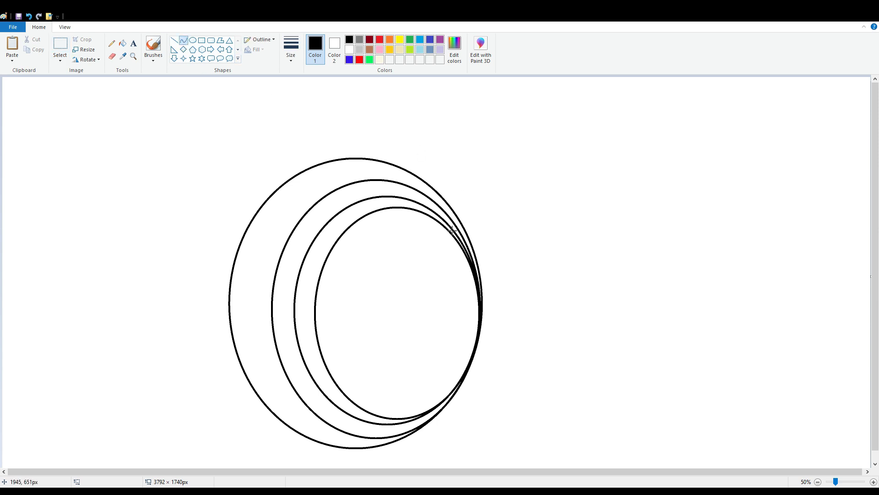
pyautogui.moveTo(460, 238); pyautogui.dragTo(645, 128)
pyautogui.click(480, 198)
pyautogui.moveTo(480, 198); pyautogui.dragTo(641, 249)
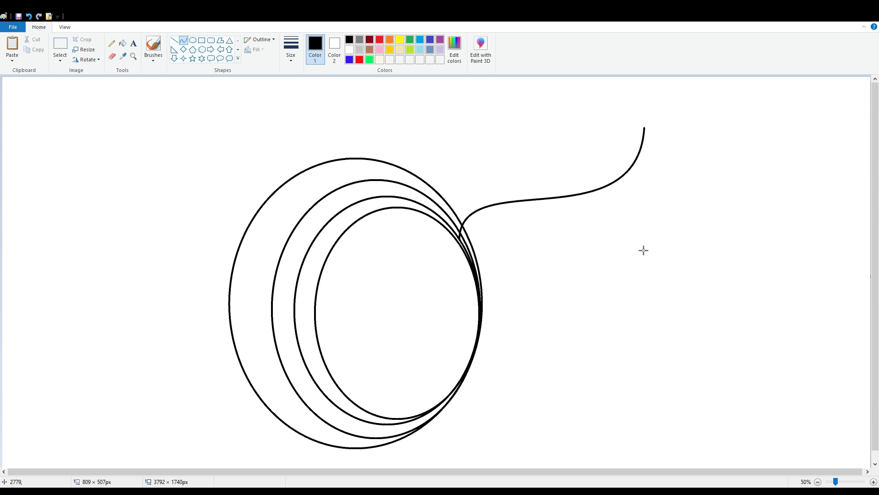
pyautogui.click(193, 40)
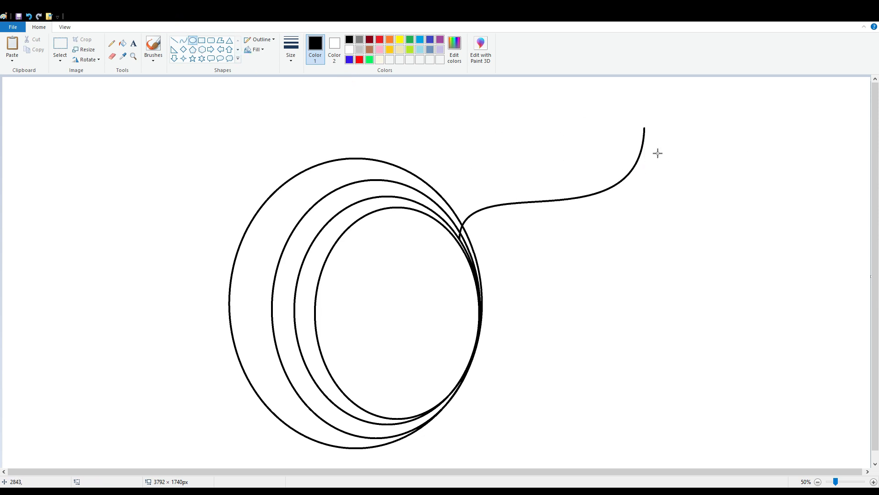
pyautogui.moveTo(636, 112); pyautogui.dragTo(664, 141)
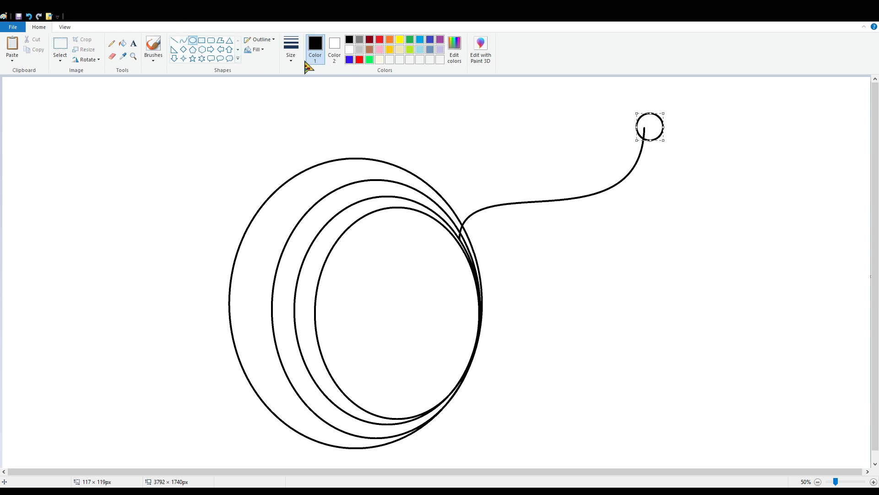
# - Give the circle at the string's free end a solid white fill that covers the string inside it
pyautogui.click(261, 51)
pyautogui.click(274, 69)
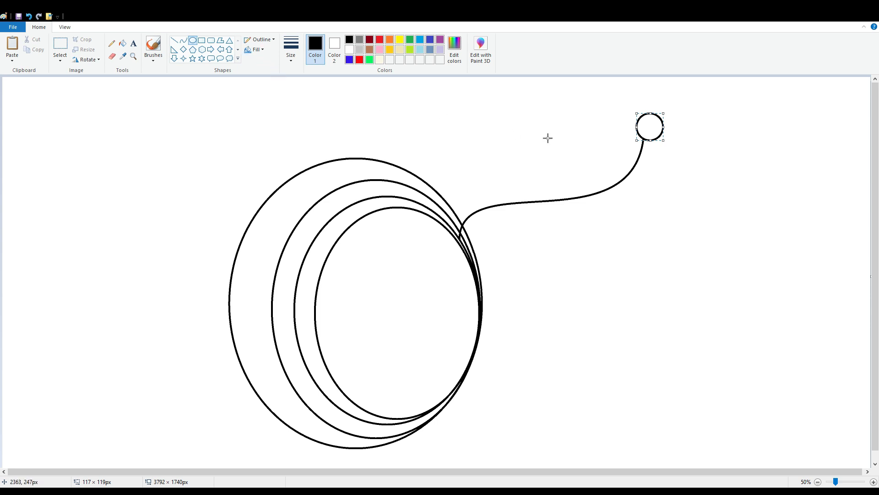
pyautogui.click(701, 164)
# - Draw an ellipse about 403 × 459 px inside the innermost ellipse and move it slightly up and right to centre it
pyautogui.moveTo(352, 267); pyautogui.dragTo(444, 372)
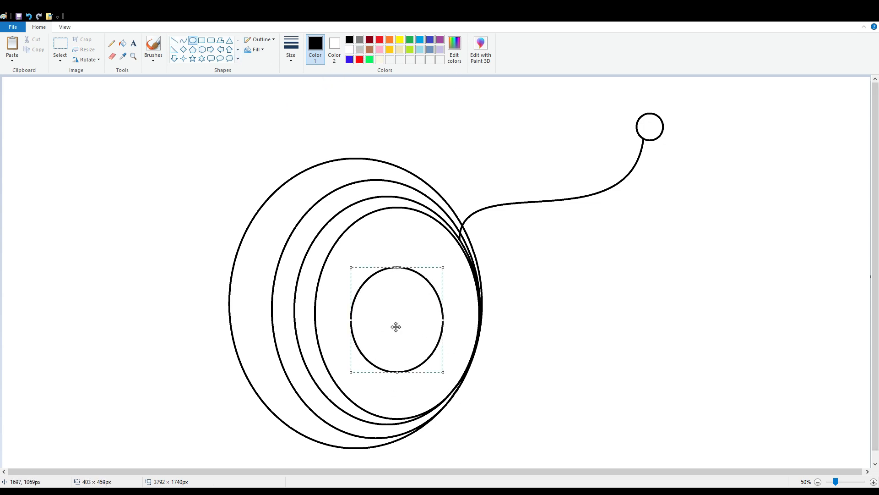
pyautogui.moveTo(394, 325); pyautogui.dragTo(400, 320)
pyautogui.click(723, 374)
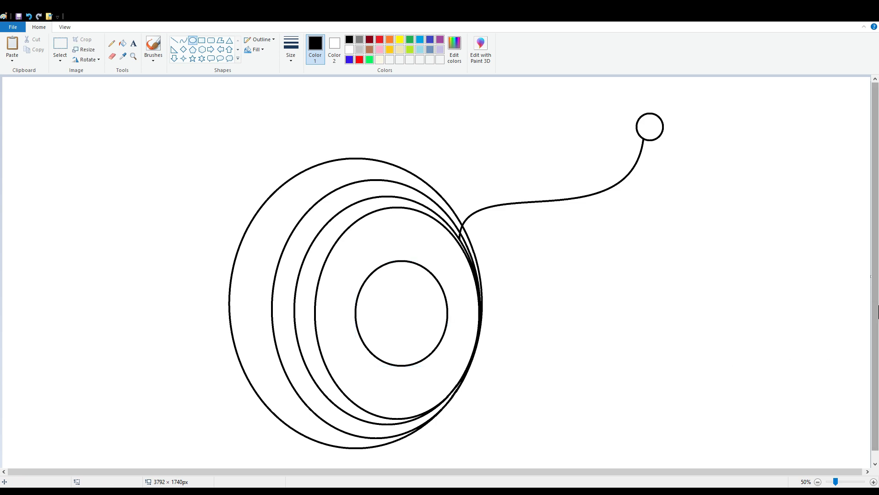
# - Fill the ring around the central ellipse and the two outermost rings of the yo-yo with yellow
pyautogui.click(122, 43)
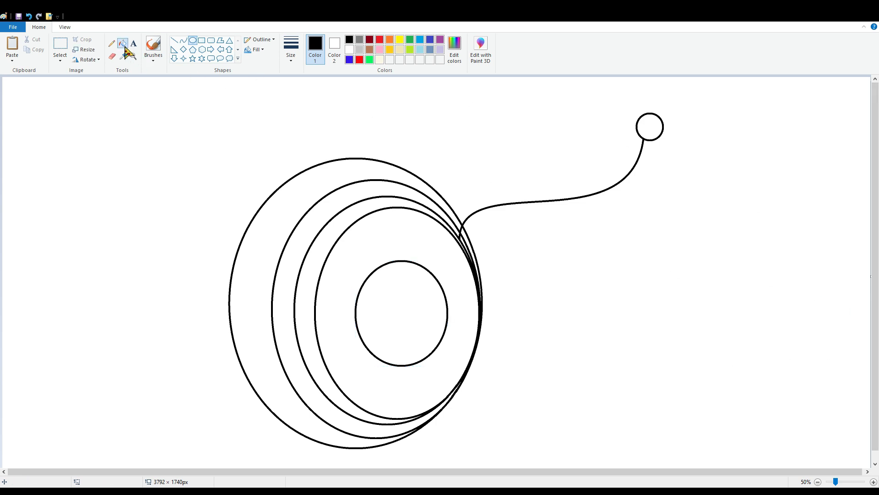
pyautogui.click(399, 40)
pyautogui.click(406, 234)
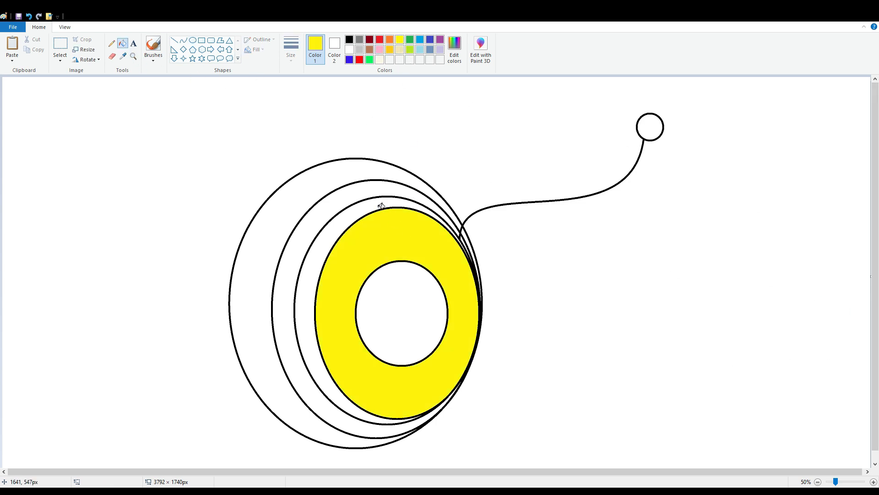
pyautogui.click(364, 198)
pyautogui.click(330, 179)
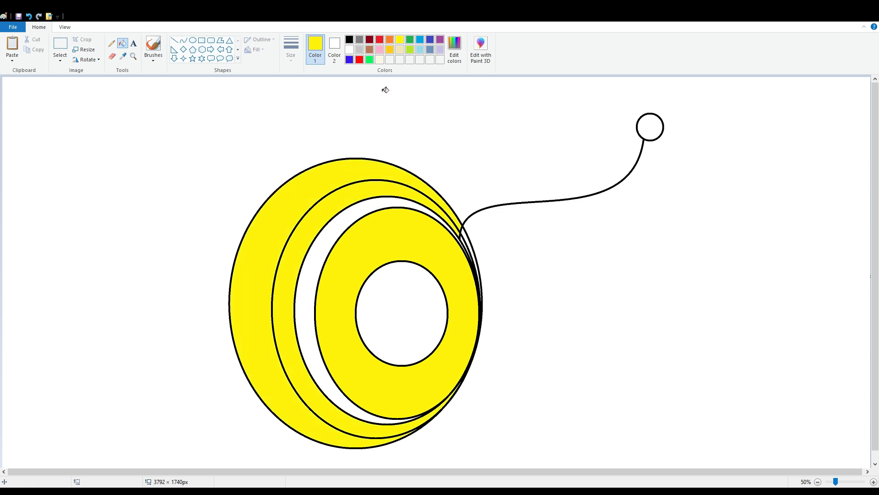
# - Fill the outermost ring, the third ring from outside, the central ellipse and the string's end circle with bright red
pyautogui.click(359, 60)
pyautogui.click(313, 194)
pyautogui.click(346, 220)
pyautogui.click(387, 296)
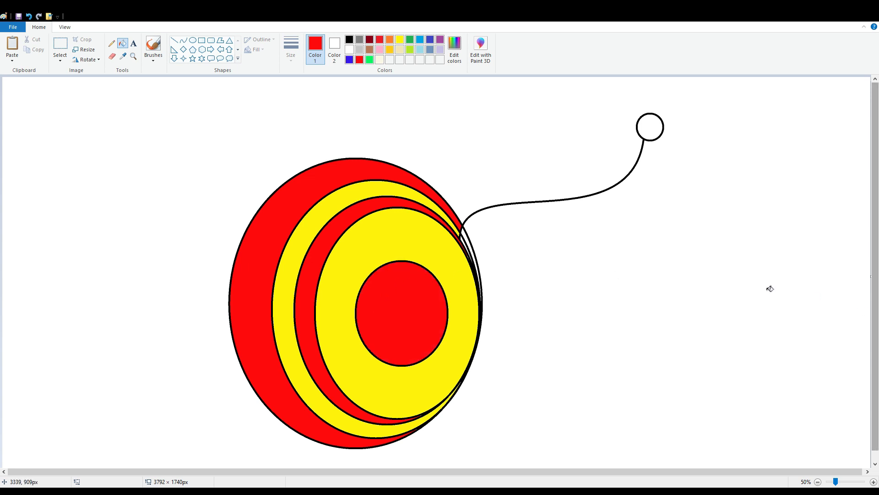
pyautogui.click(655, 131)
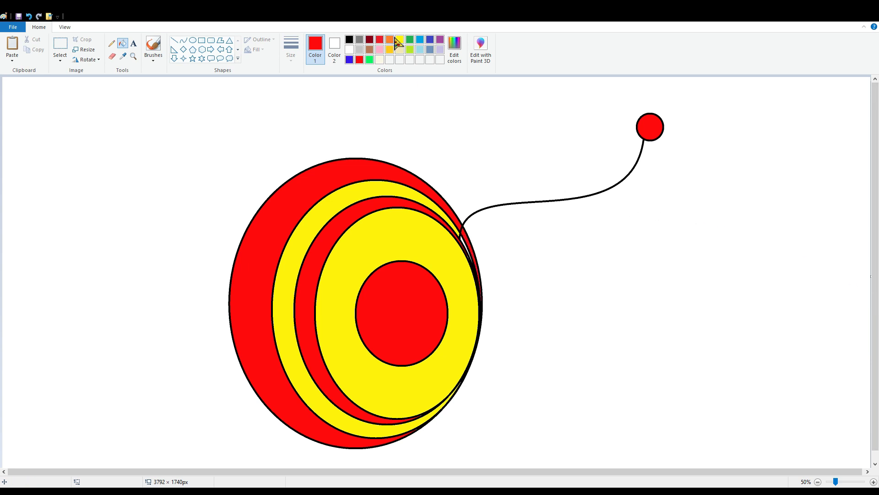
# - Draw a yellow-outlined, yellow-filled circle about 59 × 60 px in the centre of the red circle at the string's end
pyautogui.click(399, 40)
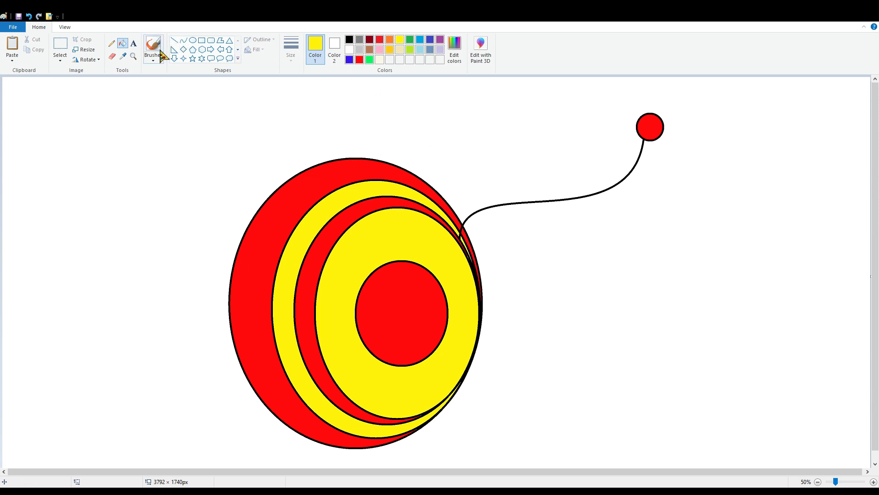
pyautogui.click(183, 41)
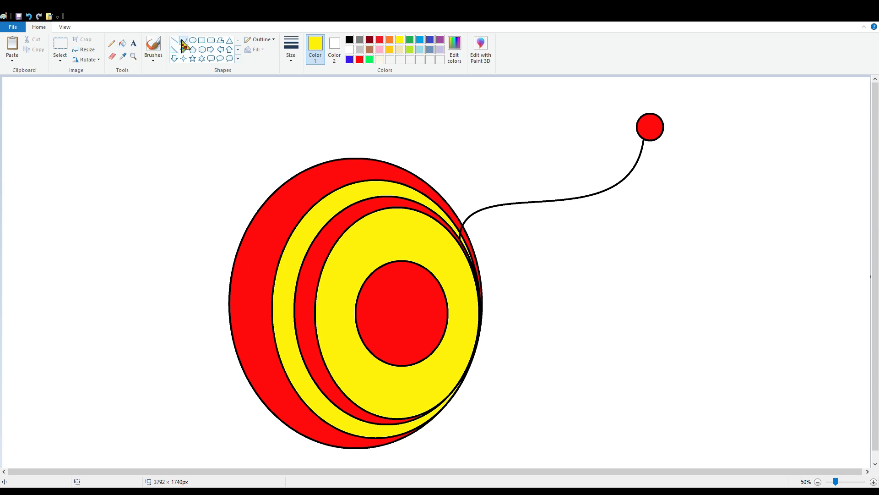
pyautogui.click(859, 482)
pyautogui.moveTo(428, 471); pyautogui.dragTo(807, 472)
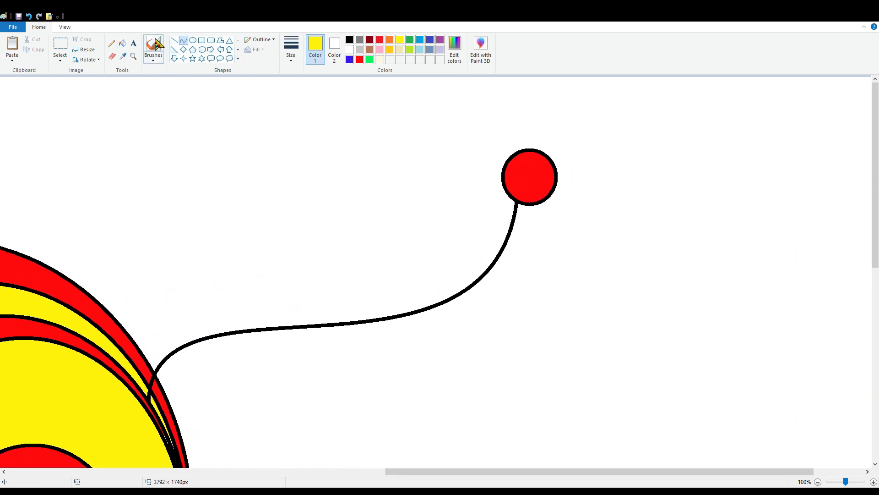
pyautogui.click(193, 40)
pyautogui.click(342, 55)
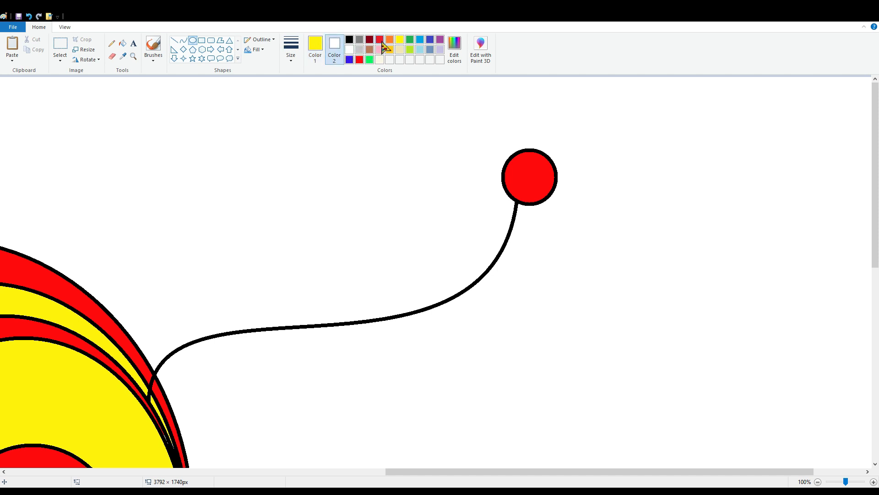
pyautogui.click(400, 39)
pyautogui.moveTo(515, 159)
pyautogui.mouseDown()
pyautogui.moveTo(547, 192)
pyautogui.moveTo(531, 176)
pyautogui.moveTo(539, 183)
pyautogui.mouseUp()
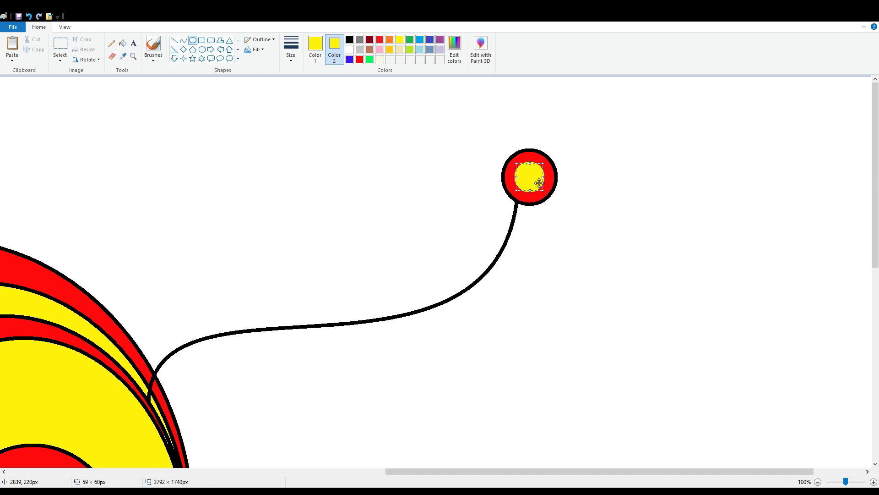
pyautogui.click(632, 210)
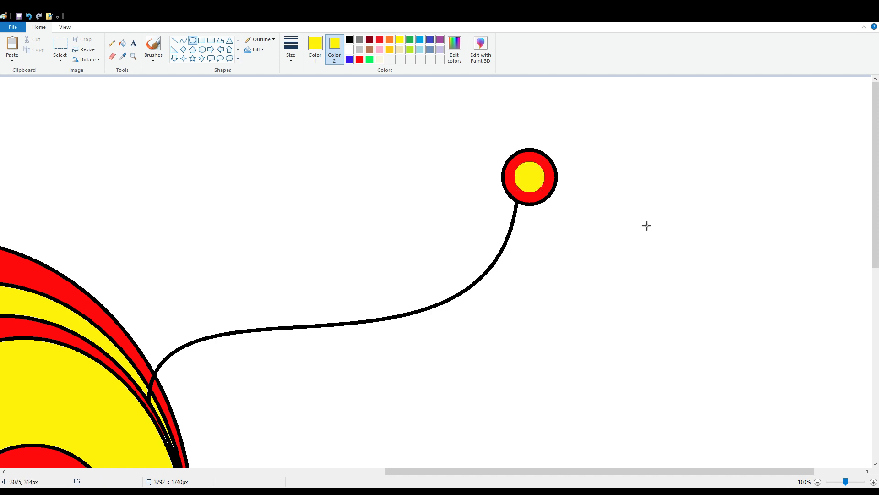
pyautogui.click(817, 481)
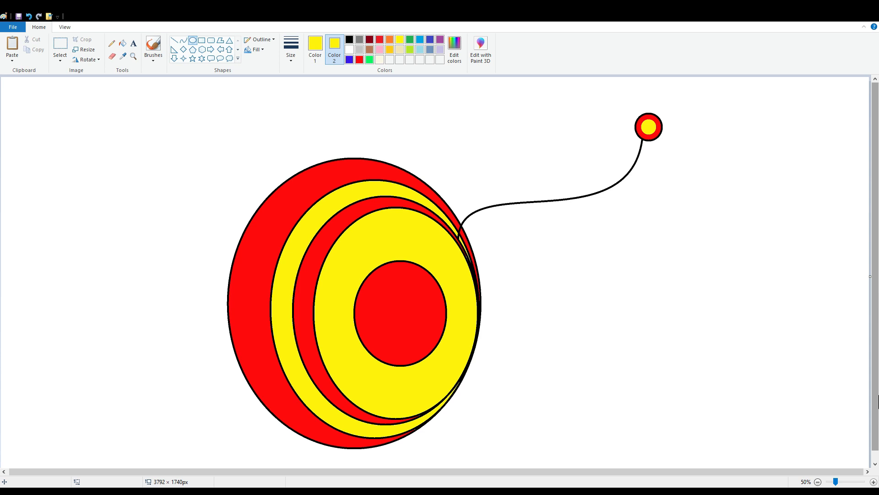
pyautogui.scroll(-1, 854, 390)
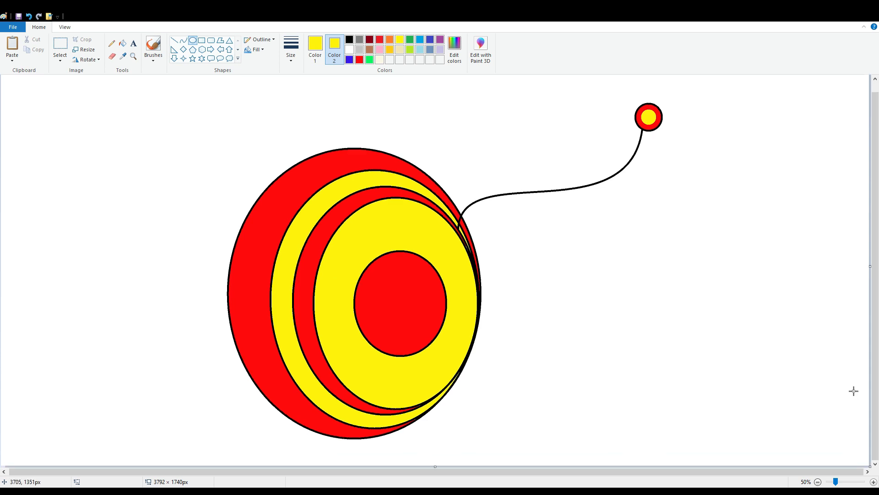